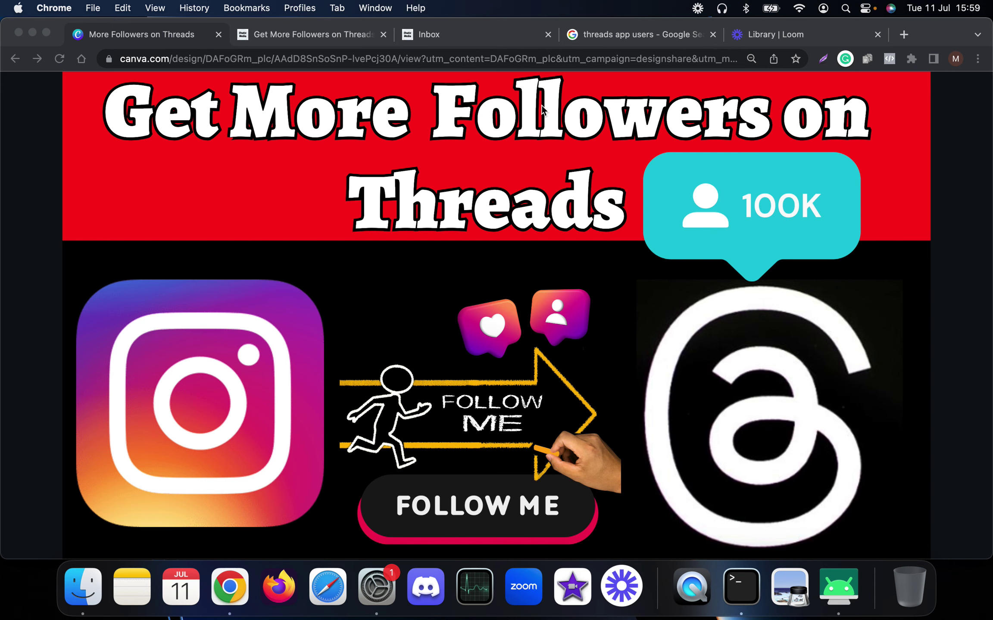
# - Advance the Canva deck to the five-step 'Get More Followers on Threads Using Instagram' slide
pyautogui.click(626, 32)
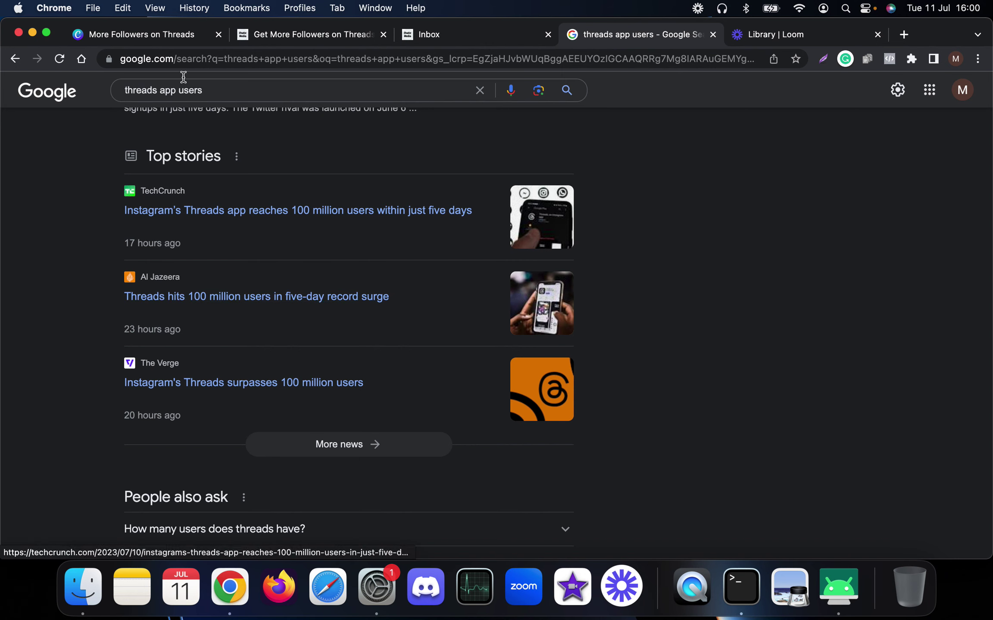
pyautogui.click(123, 35)
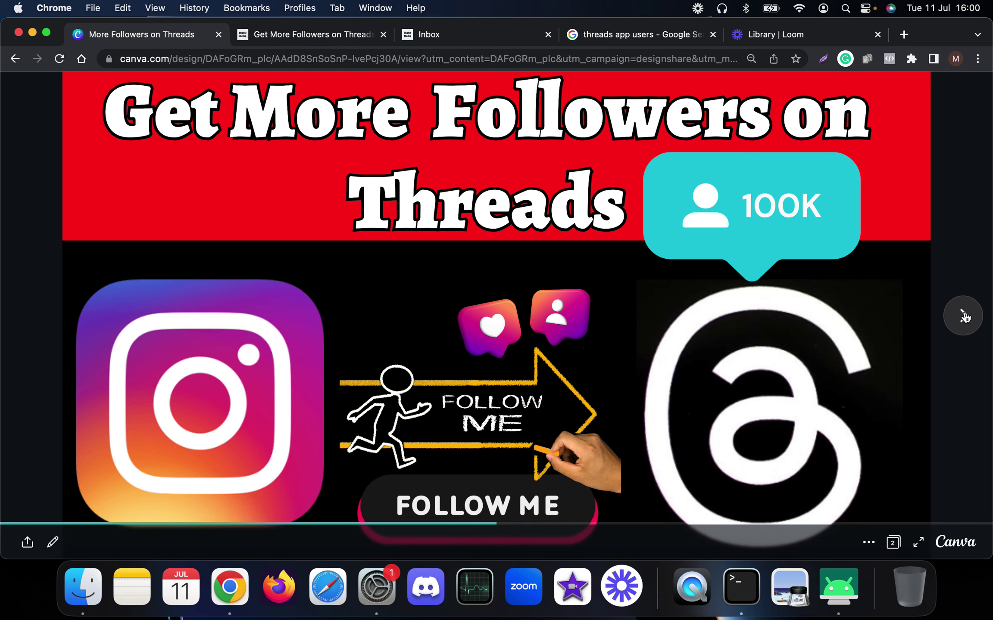
pyautogui.click(965, 317)
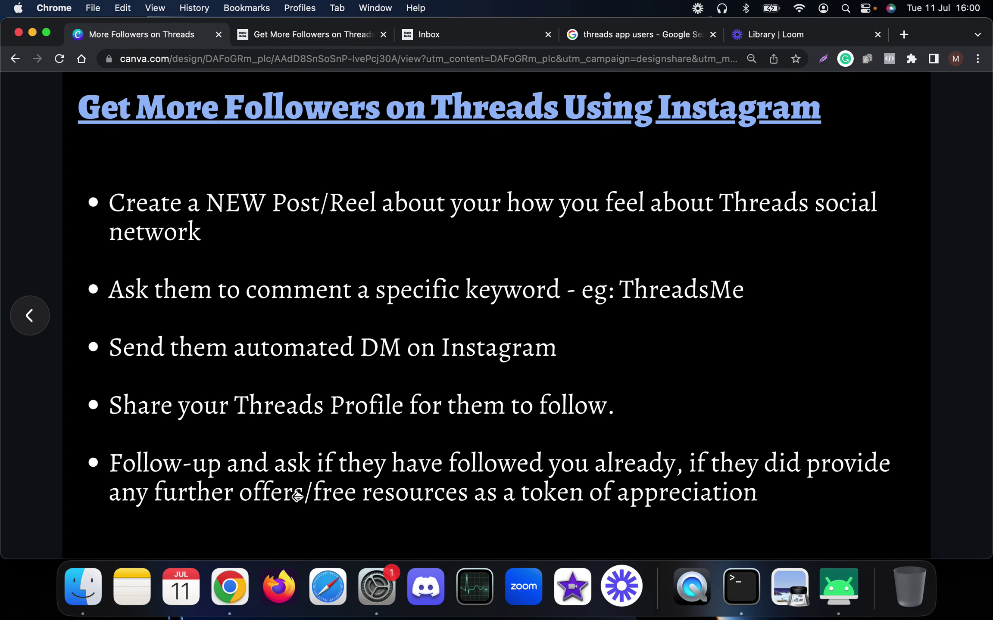
pyautogui.click(311, 495)
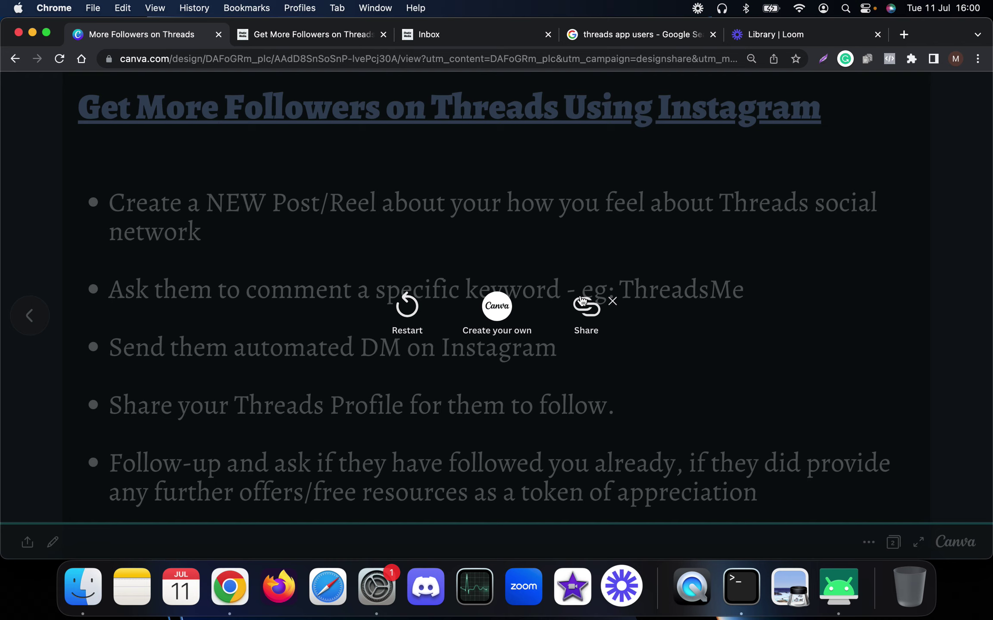
pyautogui.click(612, 301)
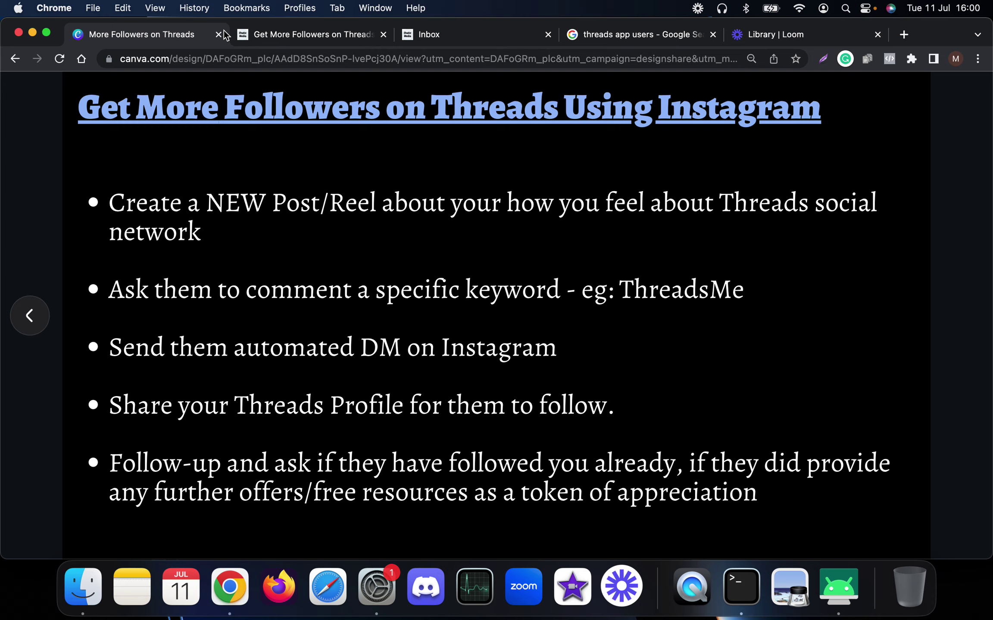
# - Open the Threads automation from Flows > Tools > Instagram Comment Automations for editing
pyautogui.click(302, 35)
pyautogui.scroll(5, 21, 285)
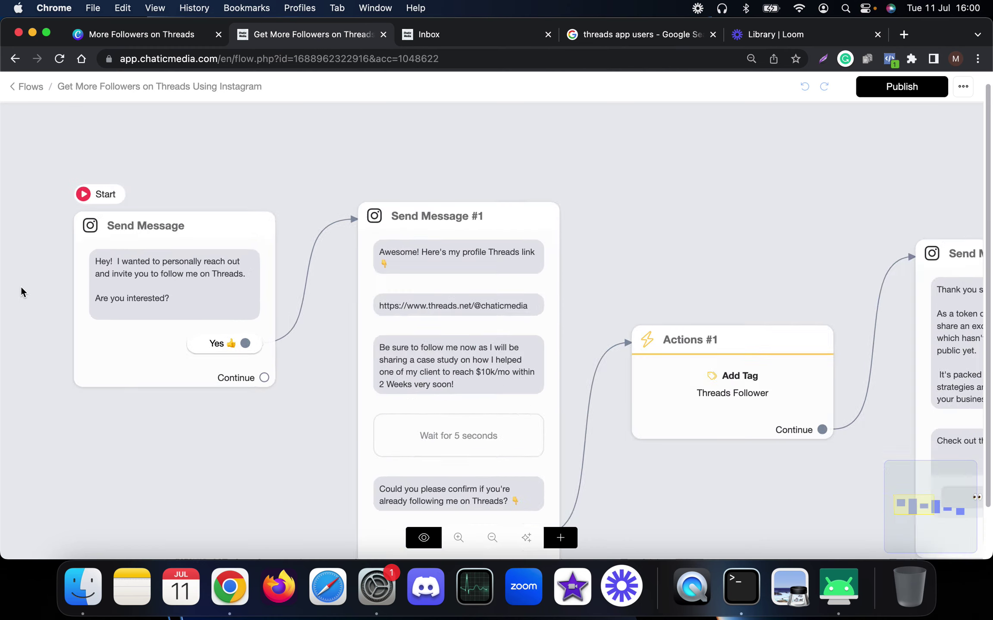
pyautogui.scroll(-3, 358, 280)
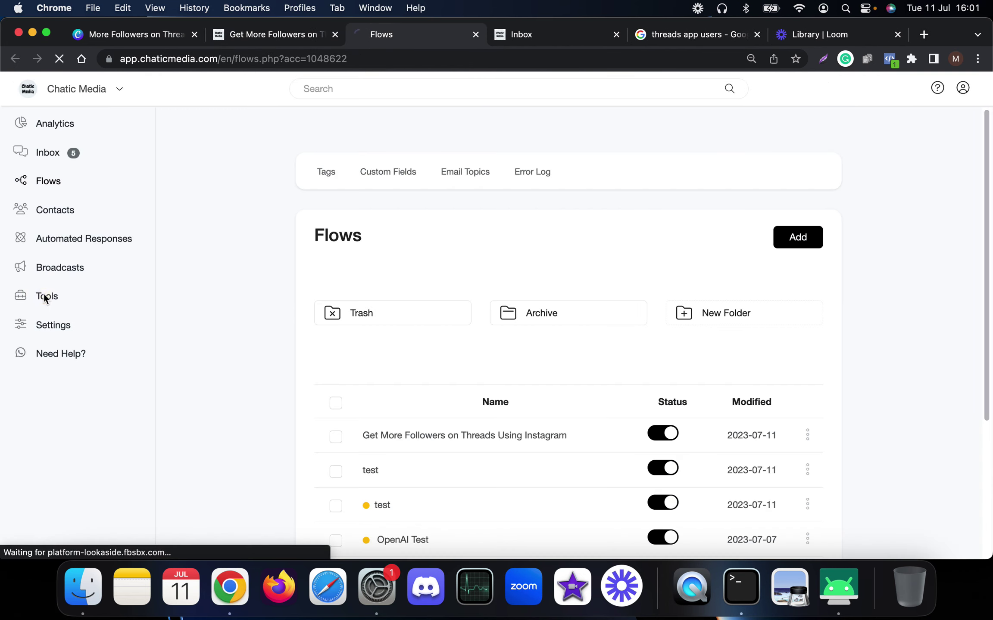
pyautogui.click(796, 243)
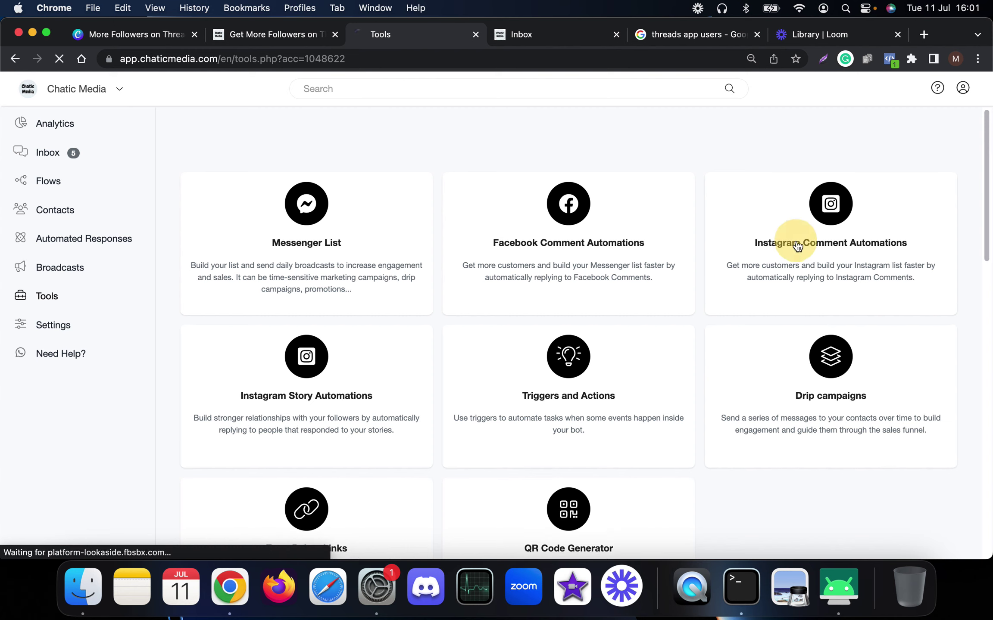
pyautogui.click(466, 263)
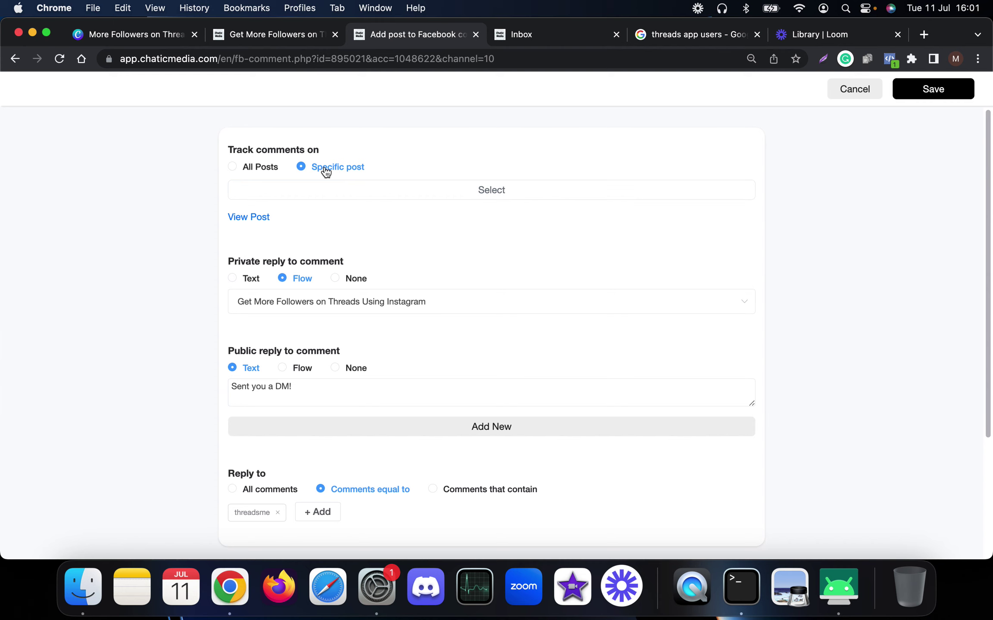
pyautogui.click(324, 190)
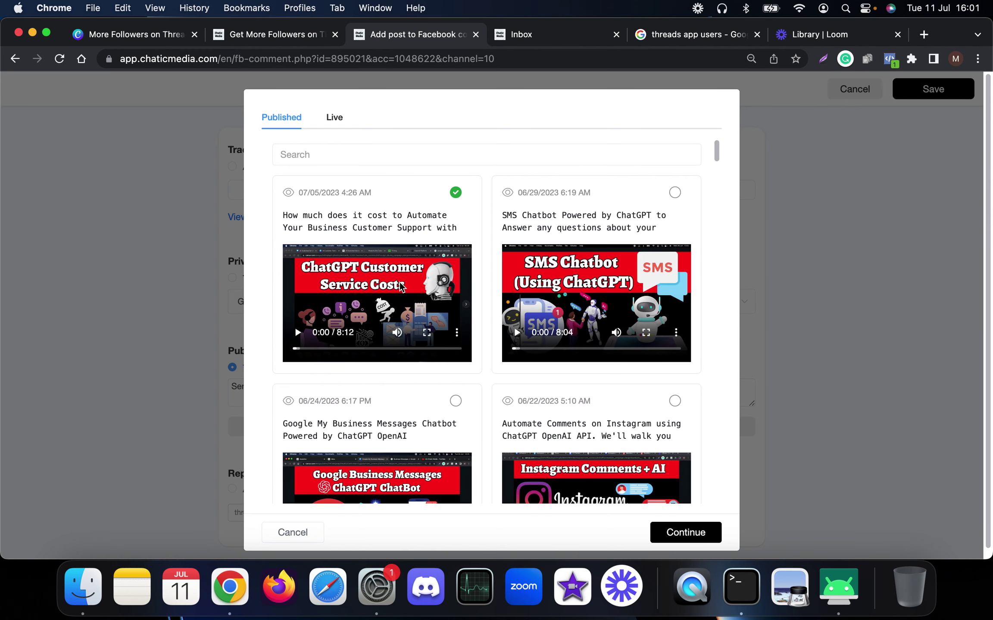
pyautogui.click(286, 533)
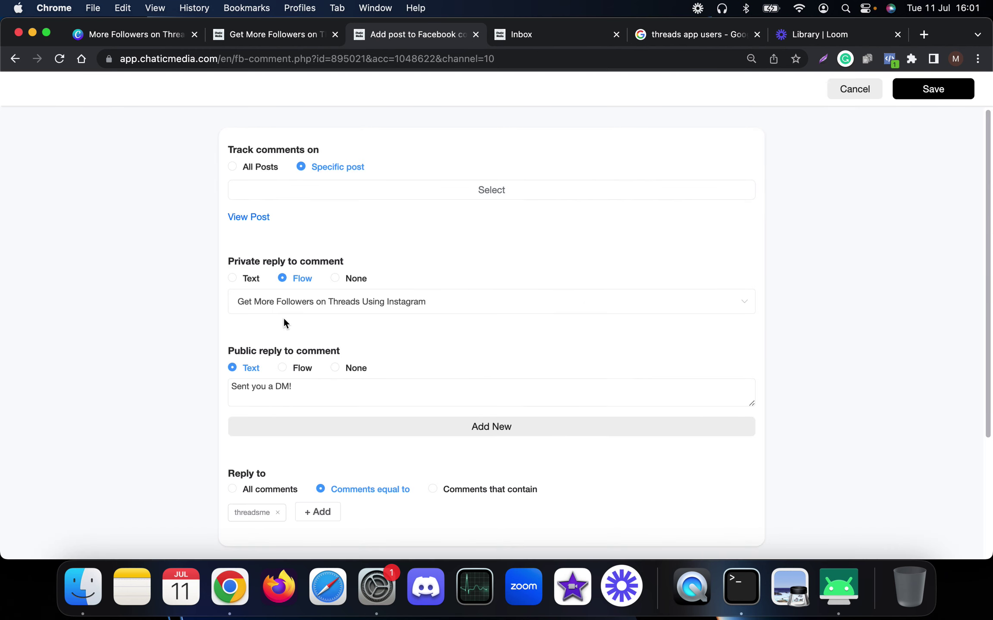
pyautogui.scroll(-2, 284, 324)
pyautogui.scroll(-2, 281, 332)
pyautogui.scroll(-3, 262, 294)
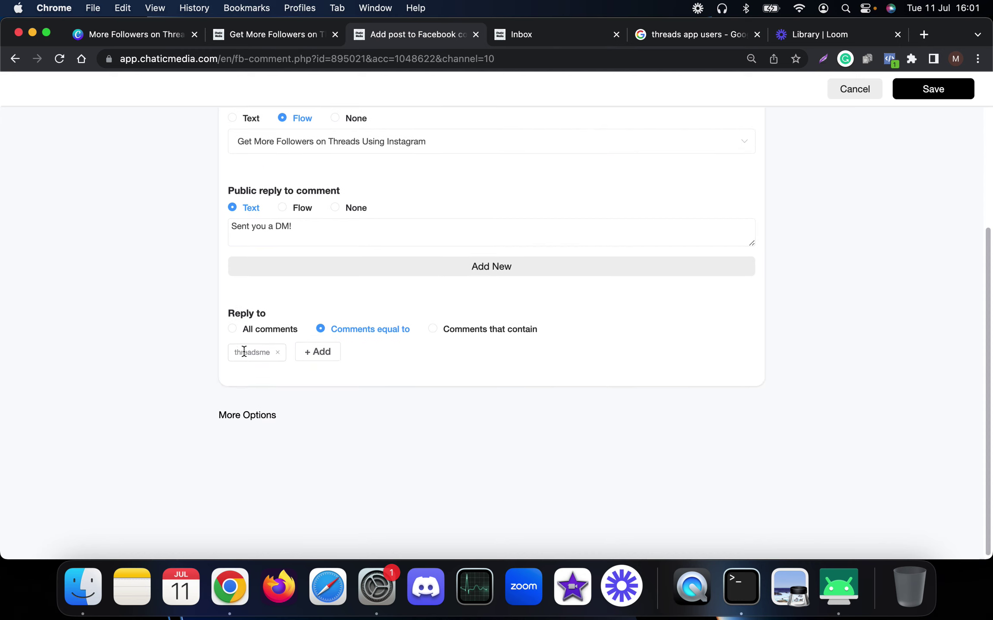
pyautogui.scroll(1, 239, 354)
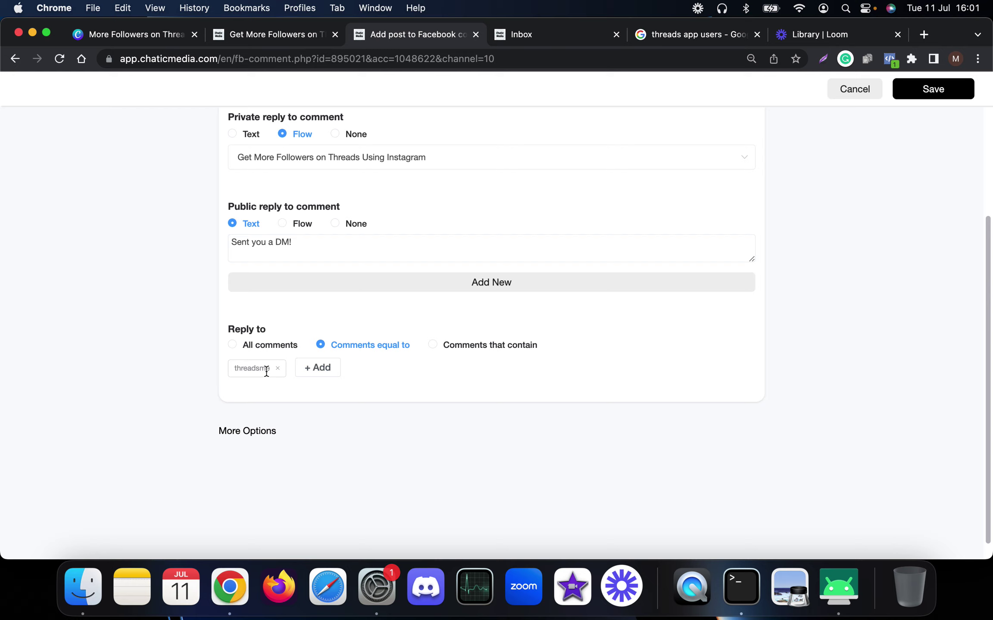
pyautogui.scroll(4, 272, 354)
pyautogui.moveTo(299, 331); pyautogui.dragTo(215, 325)
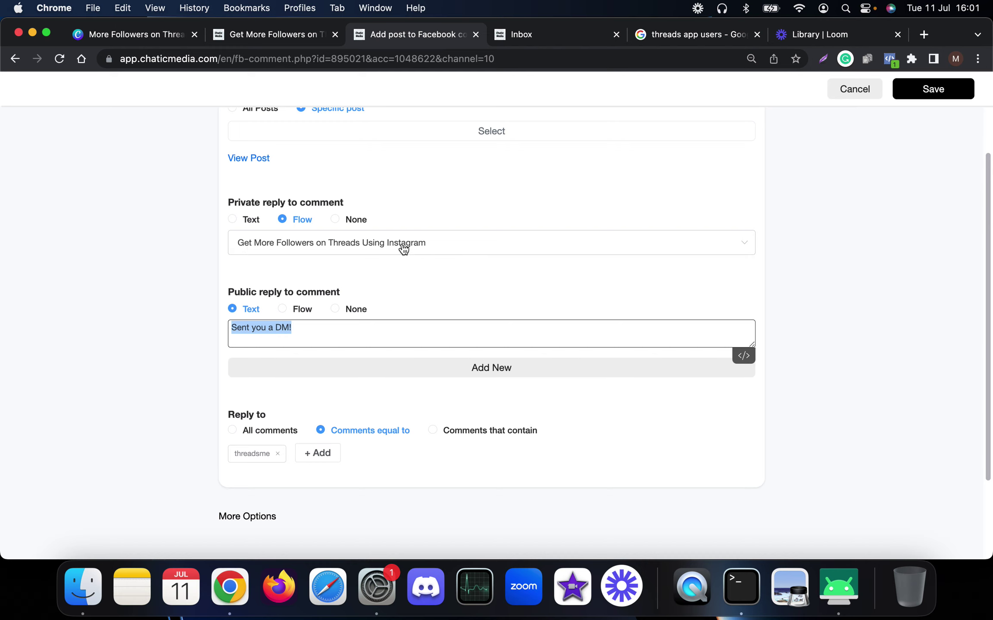
# - Comment 'Threadsme' on a Chatic Media Instagram post from the mirrored phone
pyautogui.click(276, 34)
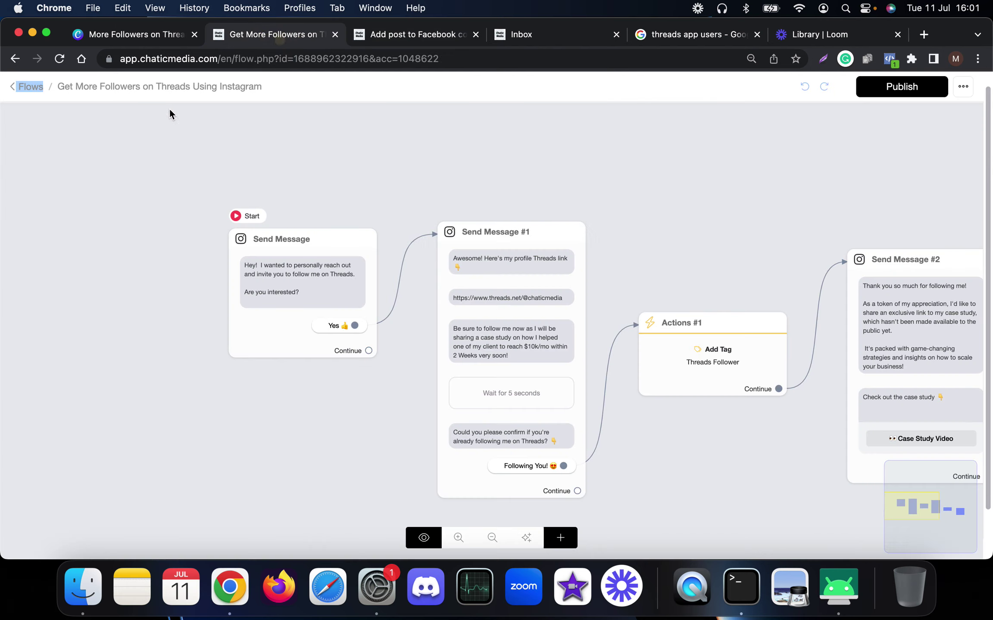
pyautogui.scroll(3, 331, 289)
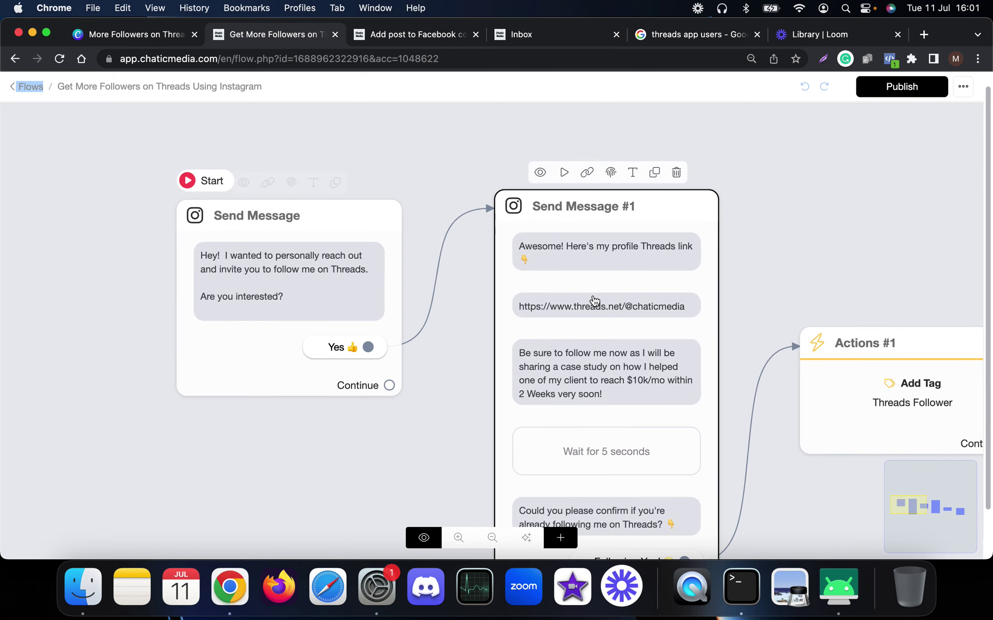
pyautogui.scroll(-3, 592, 295)
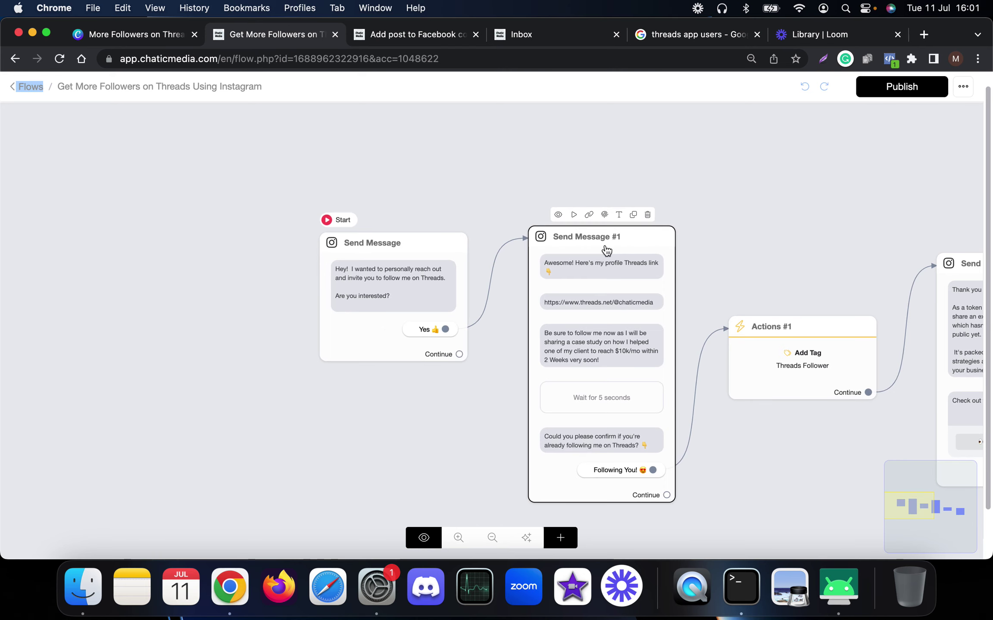
pyautogui.click(832, 596)
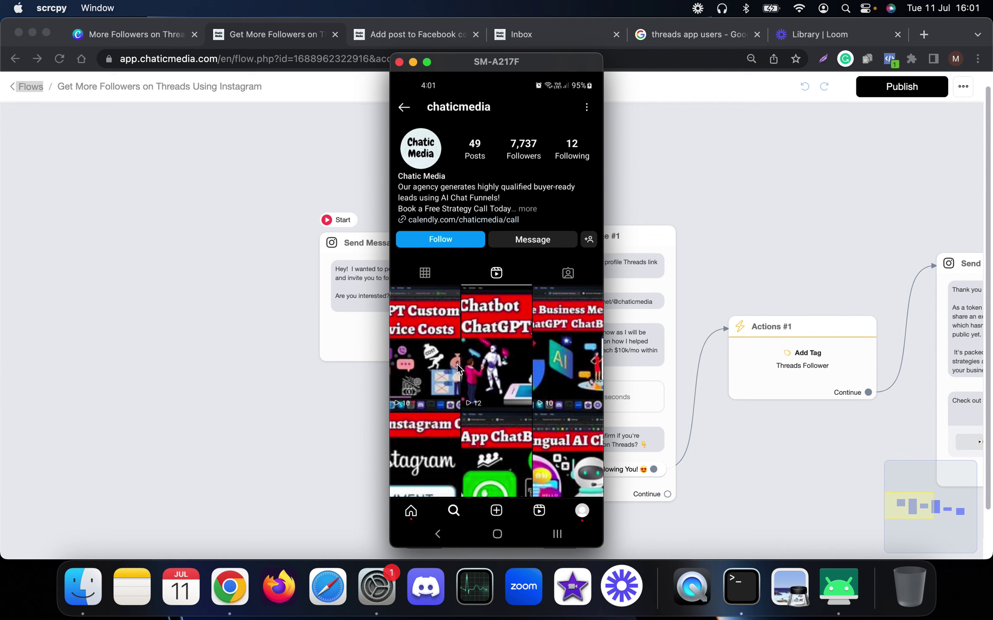
pyautogui.hscroll(-3, 457, 364)
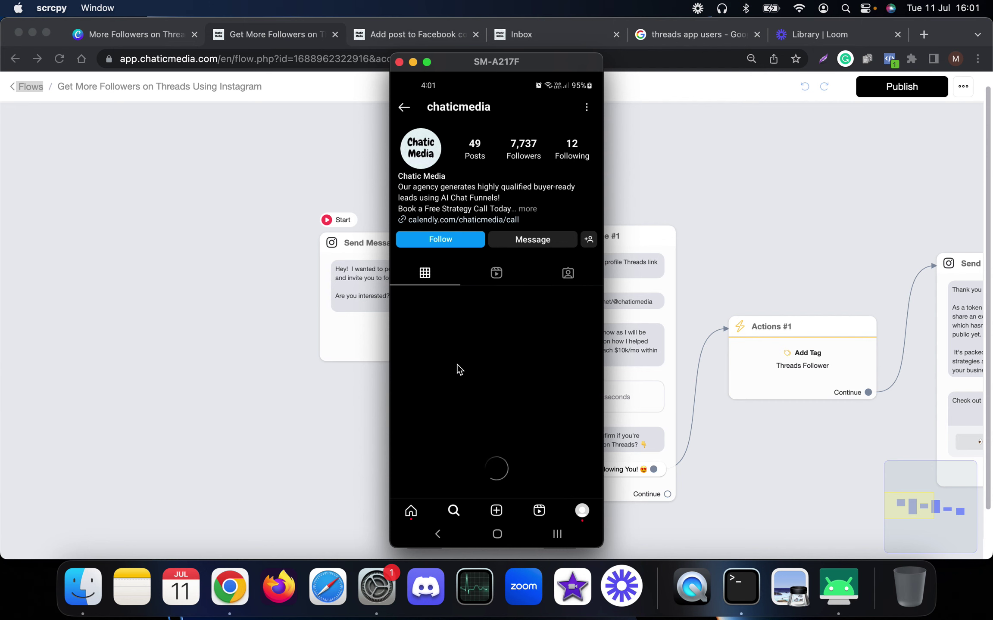
pyautogui.click(457, 366)
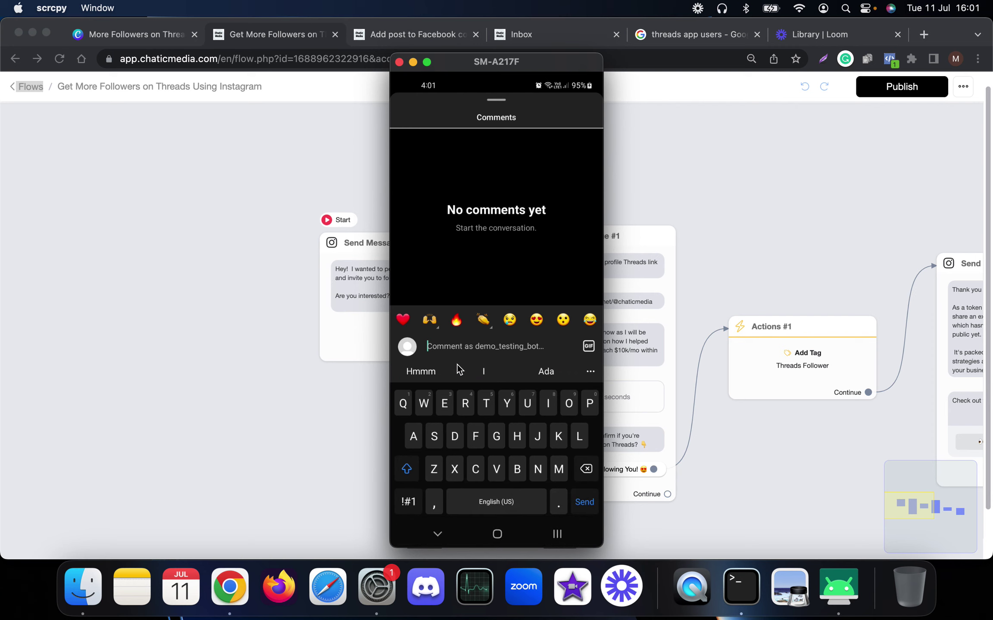
pyautogui.write('Thre')
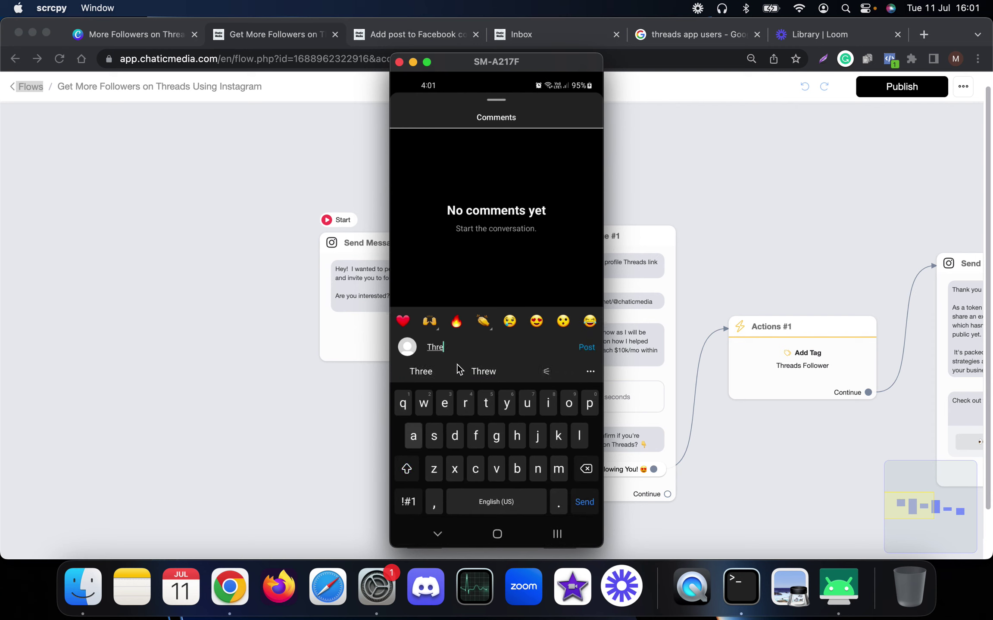
pyautogui.write('adsme')
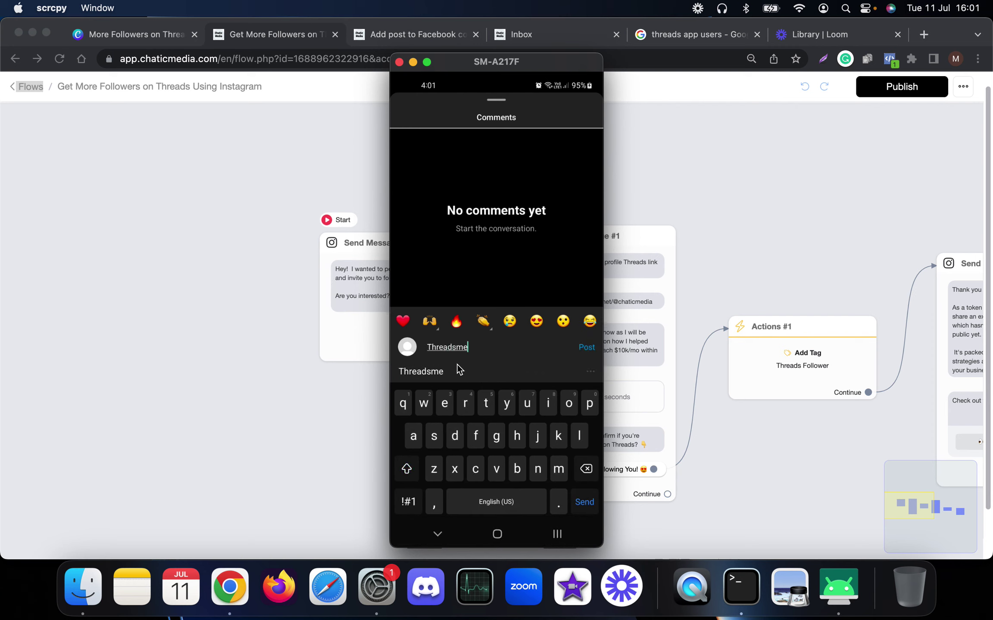
pyautogui.press('Return')
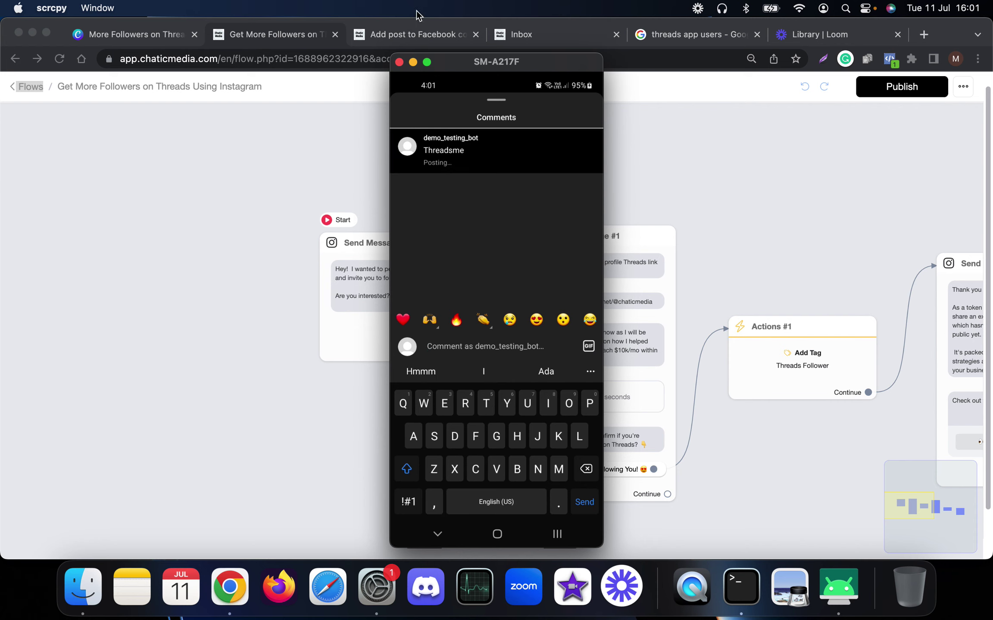
pyautogui.click(414, 34)
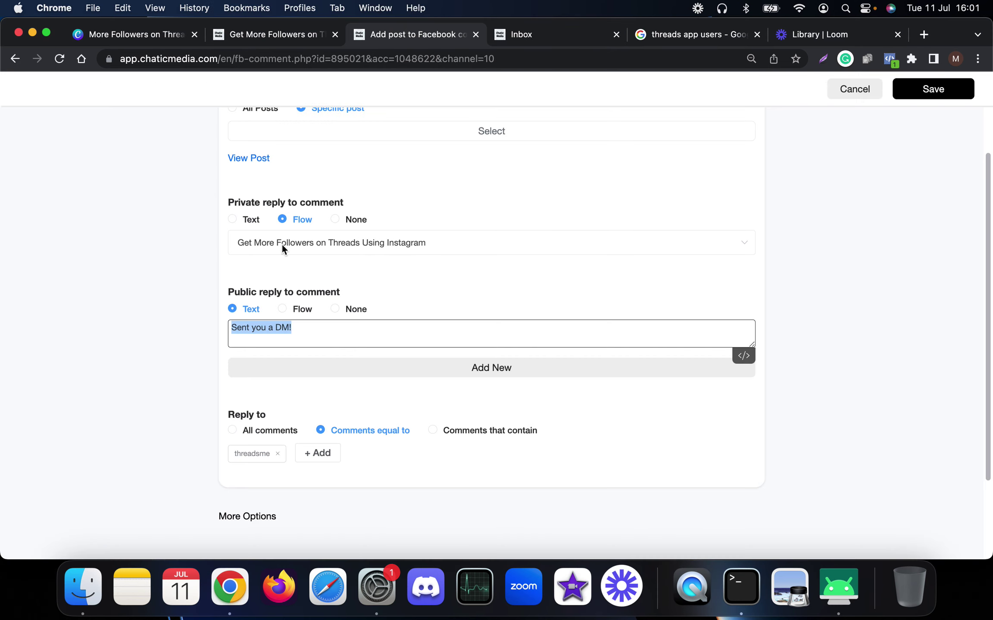
pyautogui.click(272, 43)
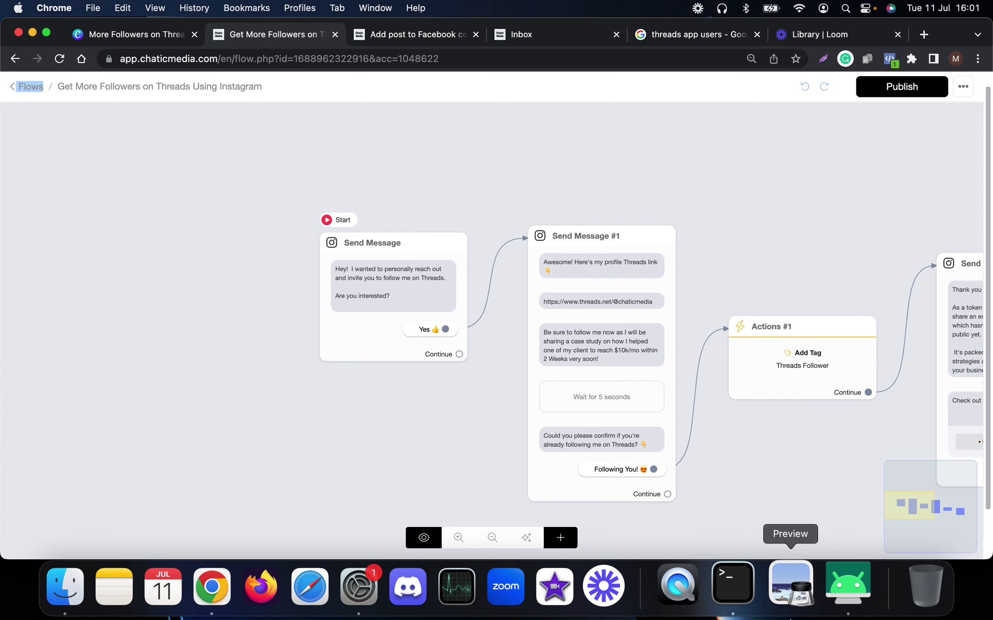
# - Back out of the post, reel and notifications on the mirrored phone toward the Instagram DM inbox
pyautogui.click(838, 586)
pyautogui.rightClick(413, 359)
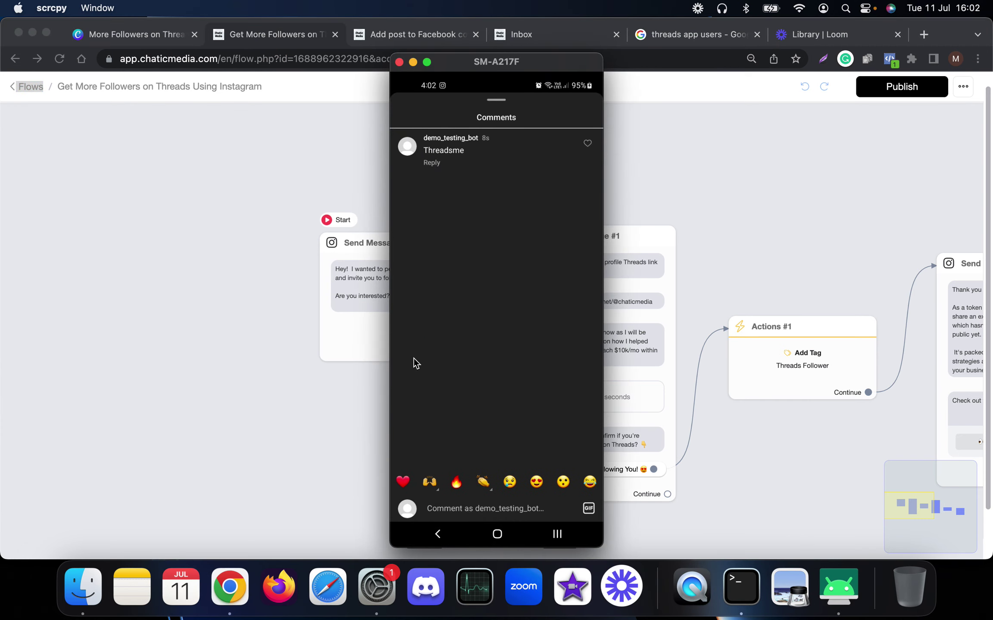
pyautogui.rightClick(413, 358)
pyautogui.rightClick(413, 359)
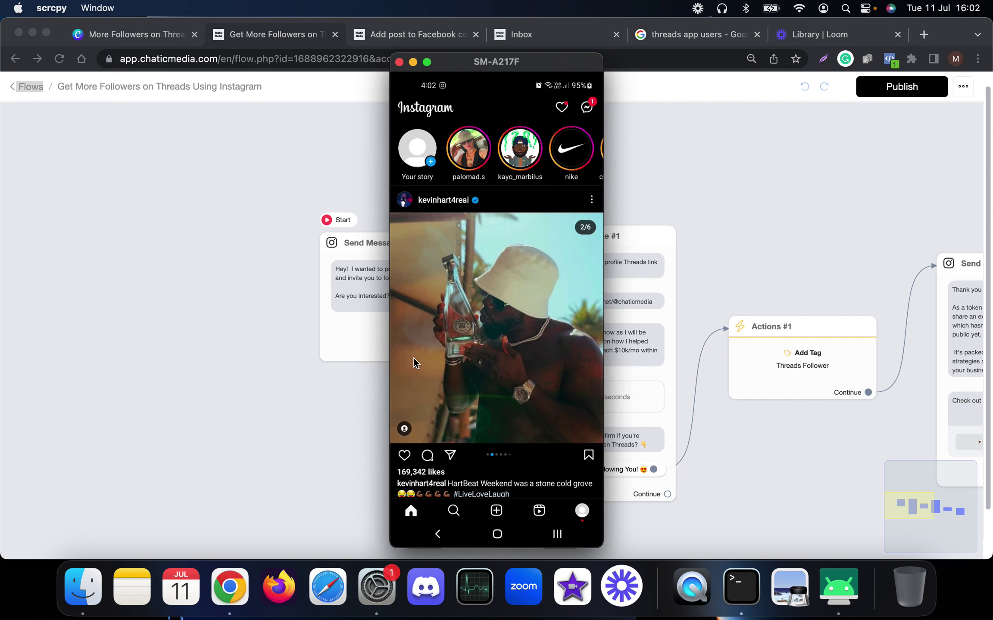
pyautogui.rightClick(413, 358)
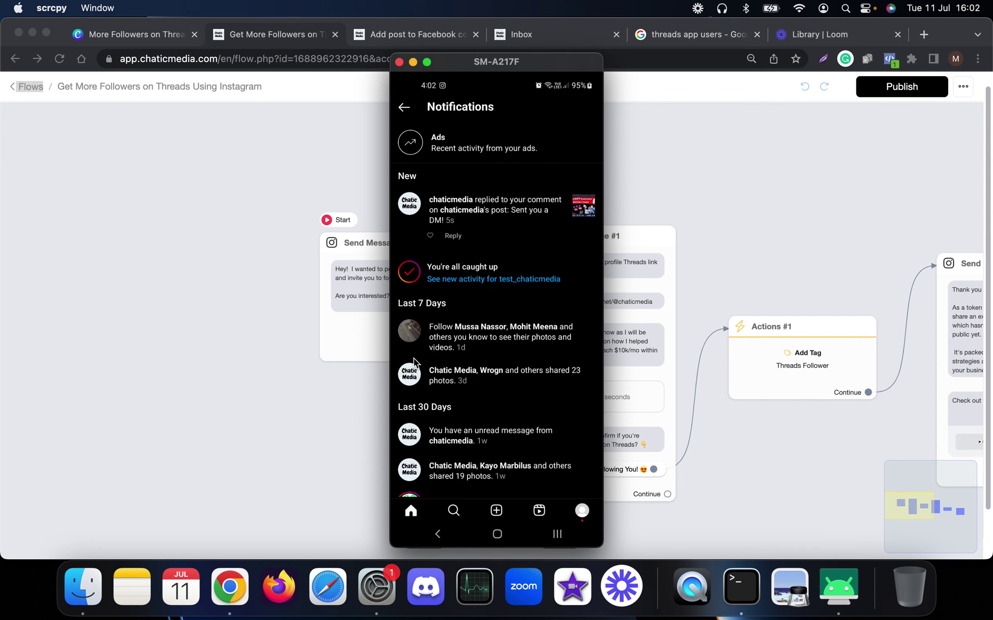
pyautogui.rightClick(413, 359)
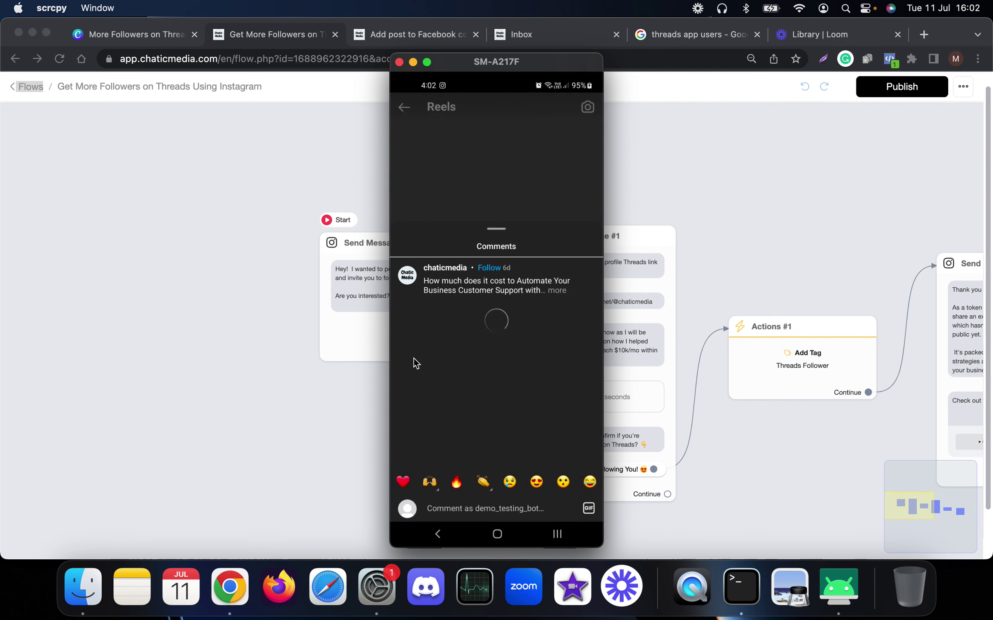
pyautogui.rightClick(413, 358)
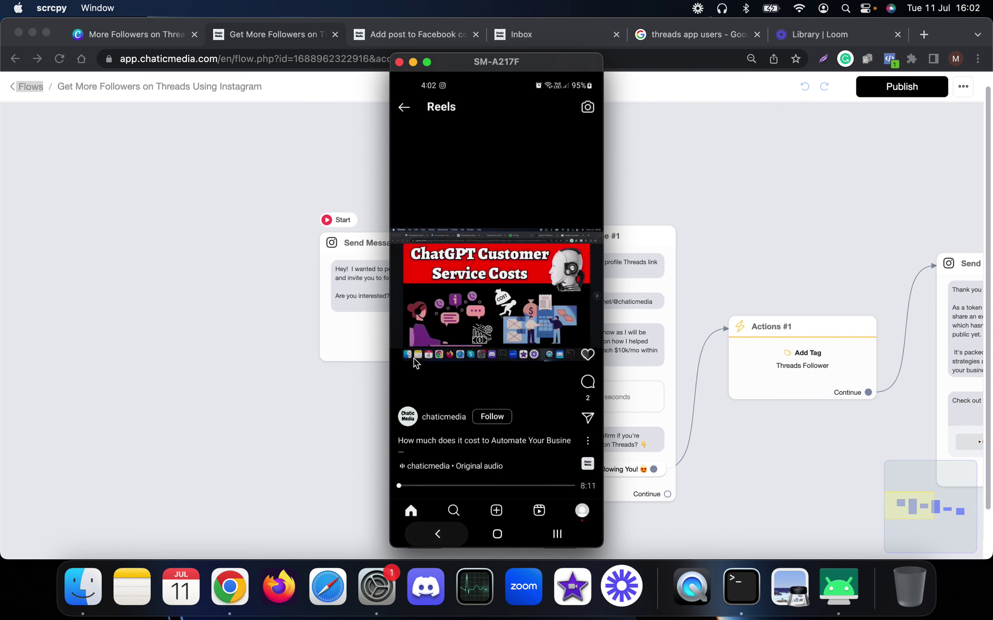
pyautogui.rightClick(413, 358)
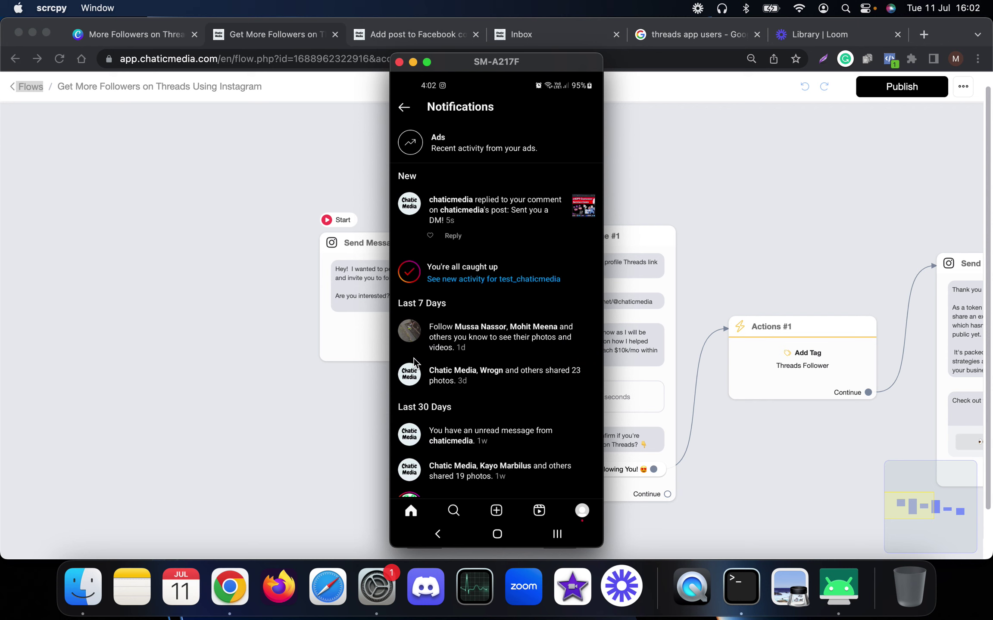
pyautogui.rightClick(413, 359)
pyautogui.rightClick(413, 358)
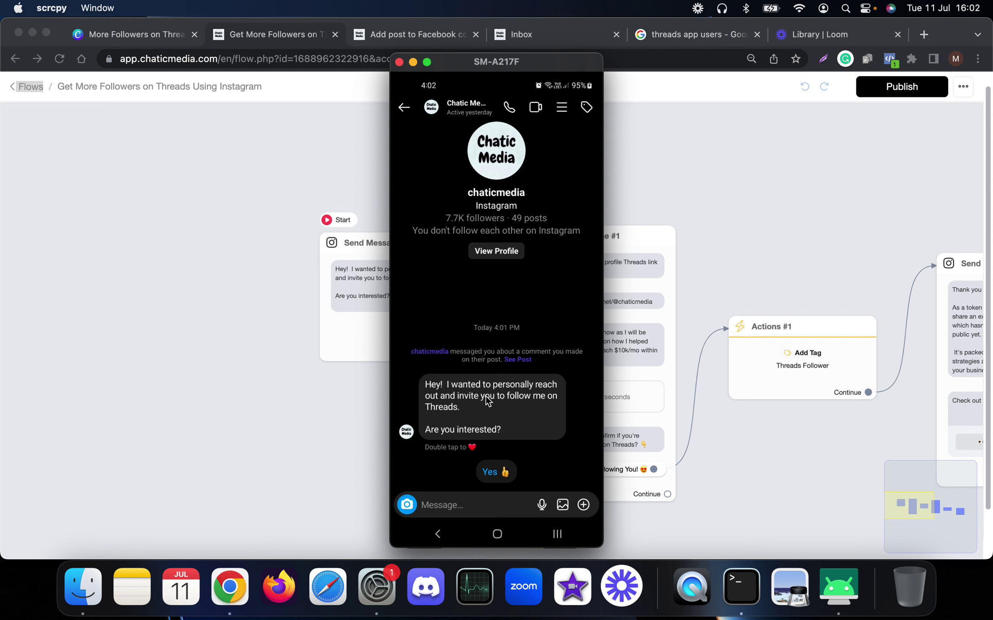
# - Move the phone mirror aside and review the Threads follower flow nodes
pyautogui.moveTo(511, 64); pyautogui.dragTo(196, 59)
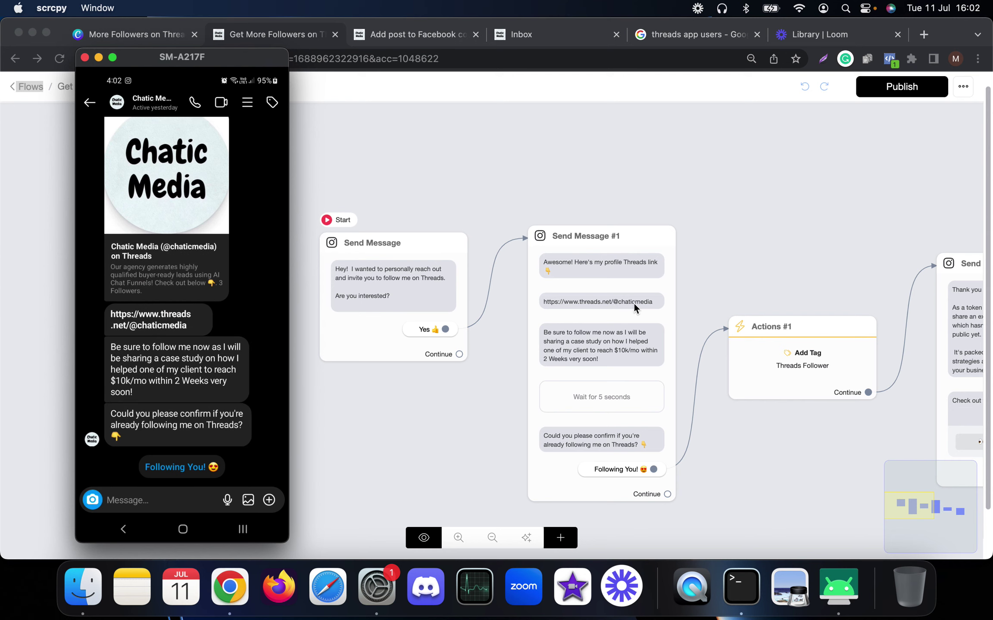
pyautogui.scroll(5, 615, 310)
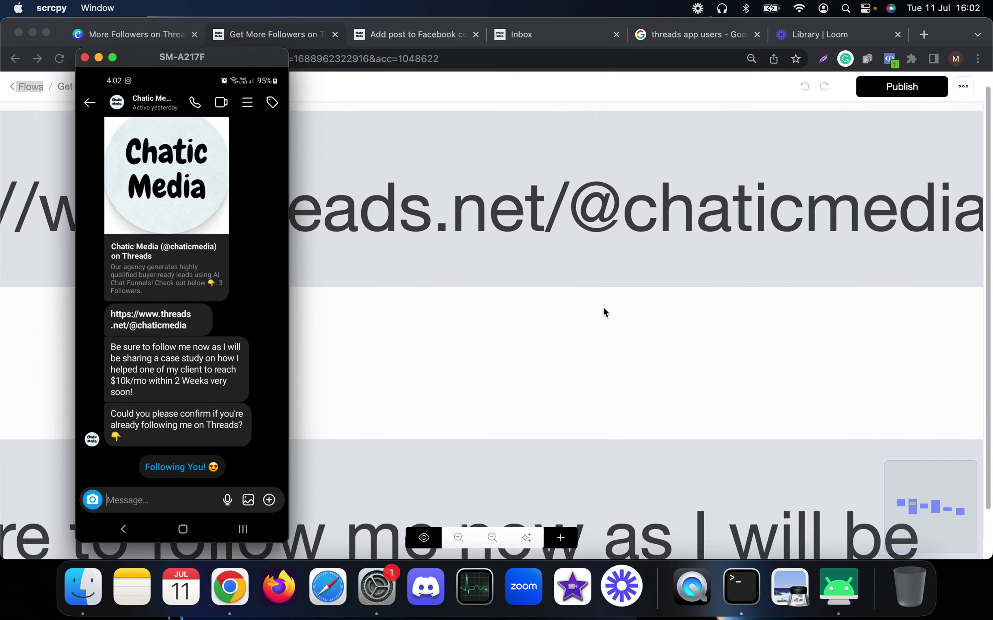
pyautogui.scroll(-5, 745, 318)
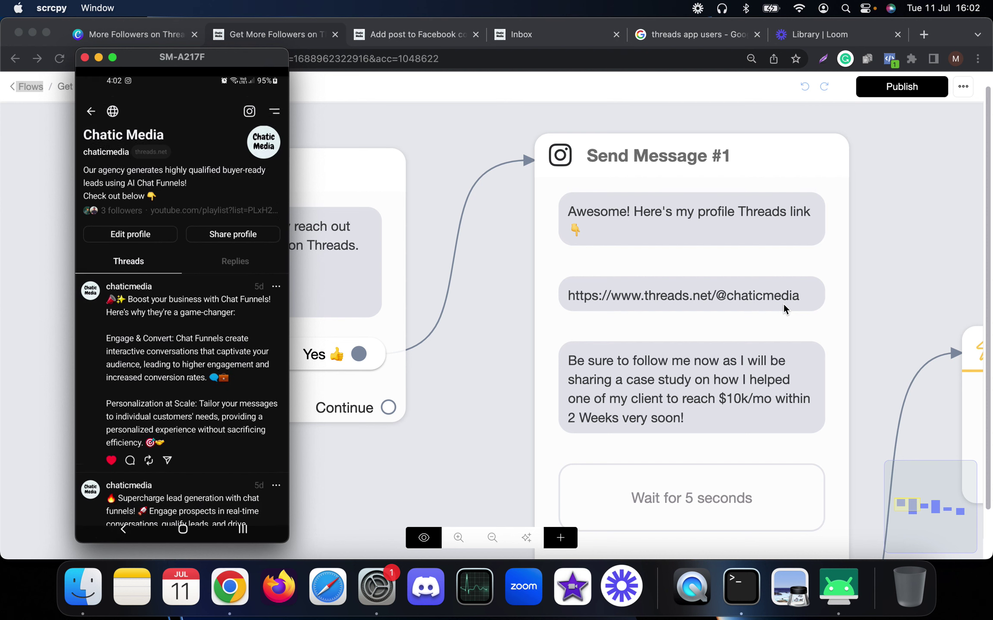
pyautogui.scroll(-3, 790, 307)
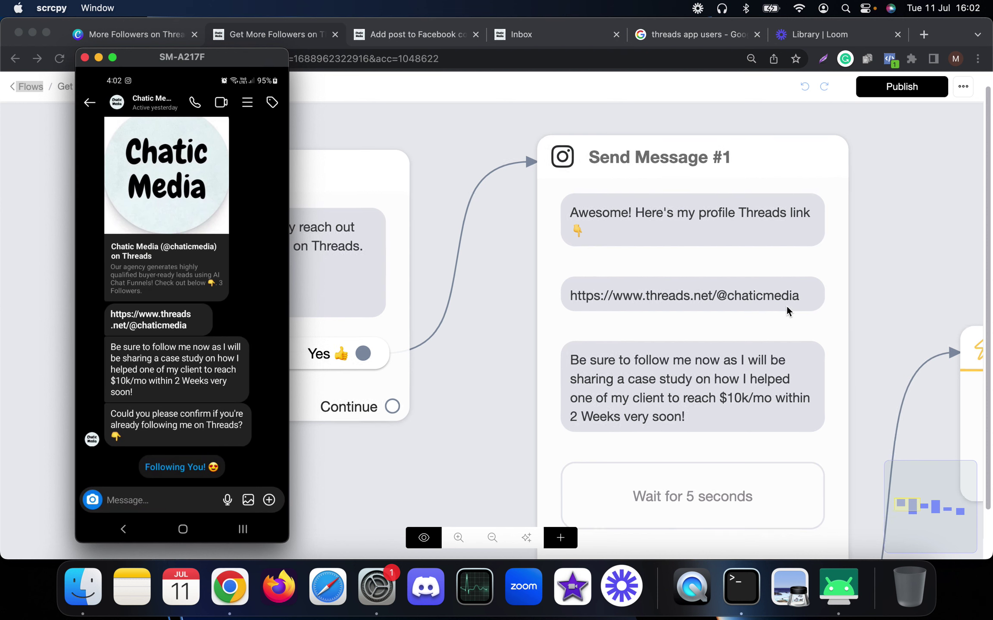
pyautogui.click(500, 439)
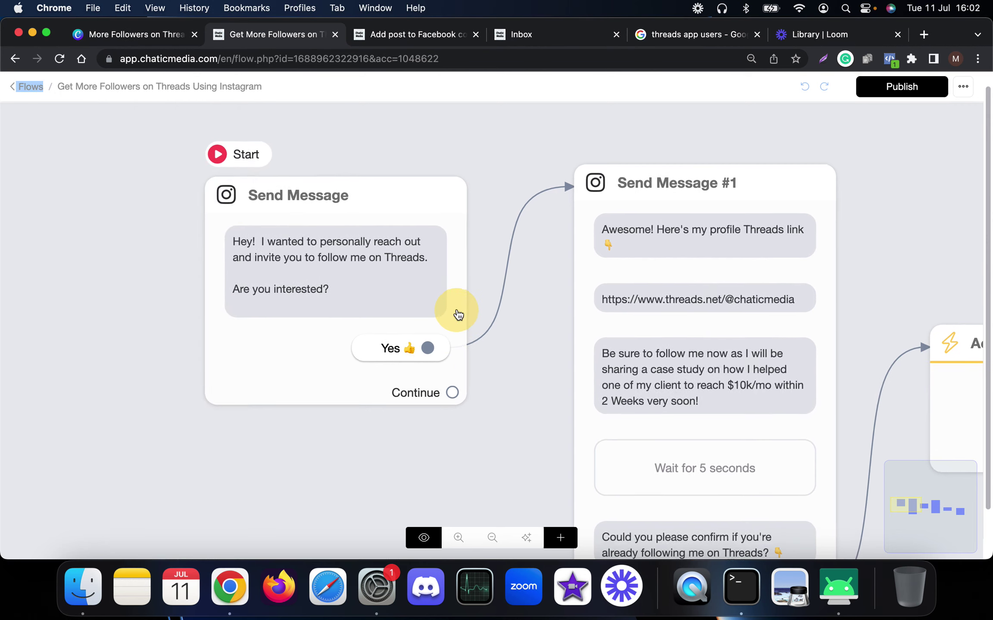
pyautogui.scroll(-5, 551, 386)
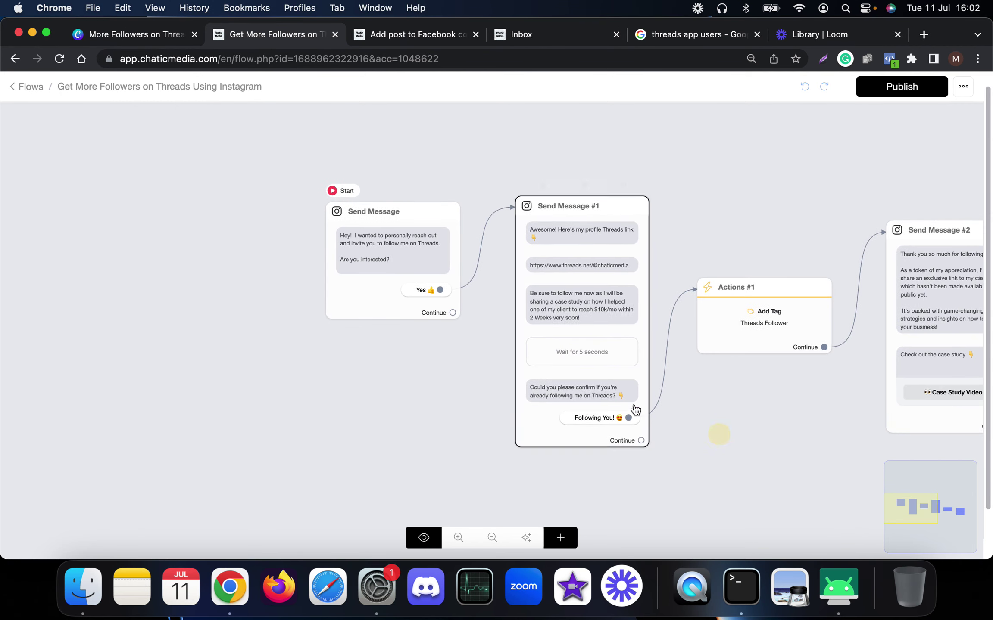
pyautogui.scroll(5, 629, 410)
pyautogui.click(838, 586)
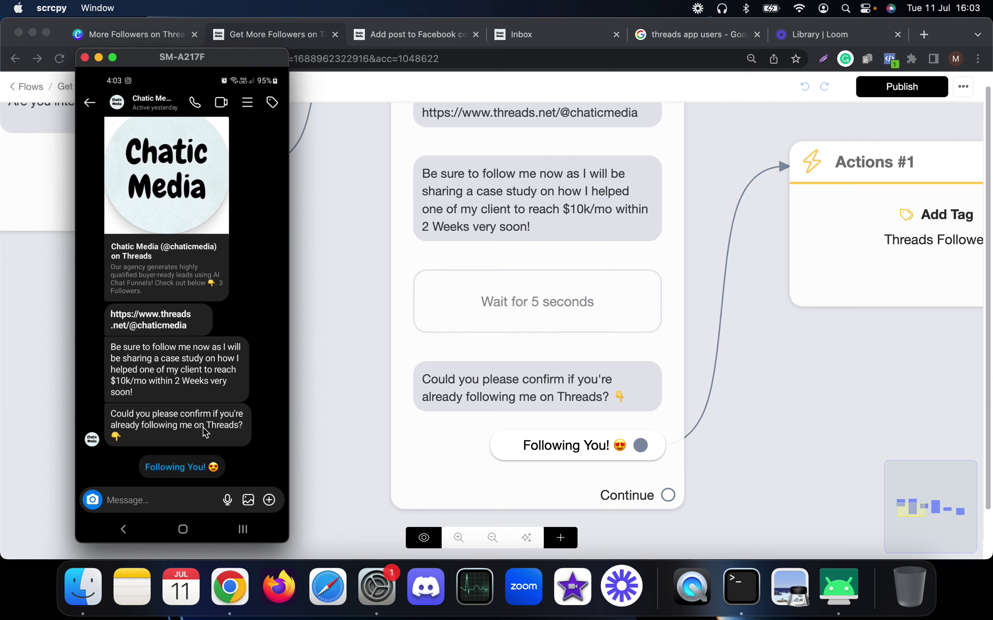
# - Reply 'Following You!' in the DM and compare the bot replies with the flow's later steps
pyautogui.click(181, 467)
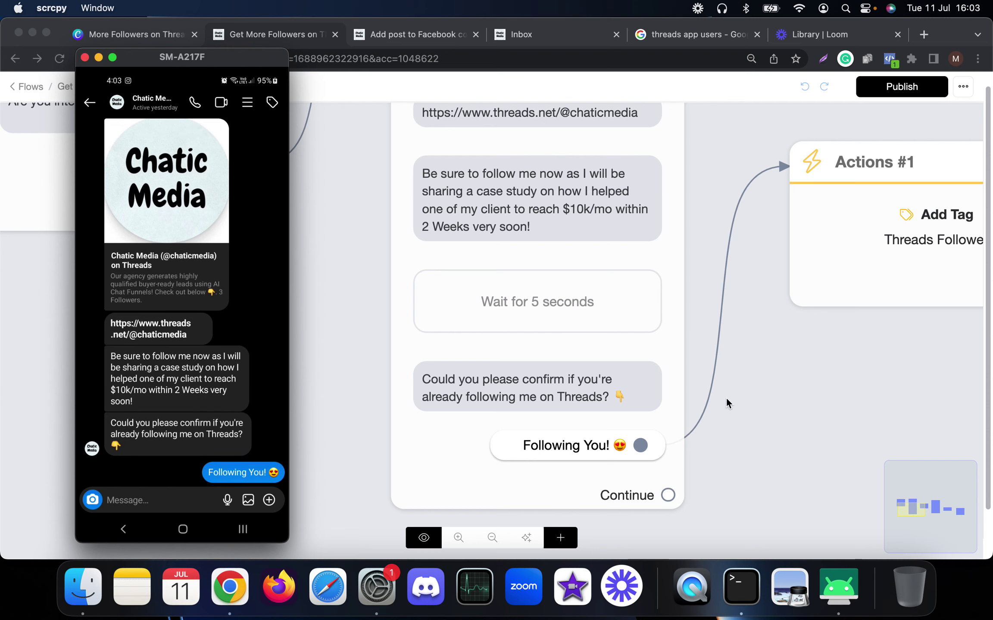
pyautogui.scroll(-5, 784, 312)
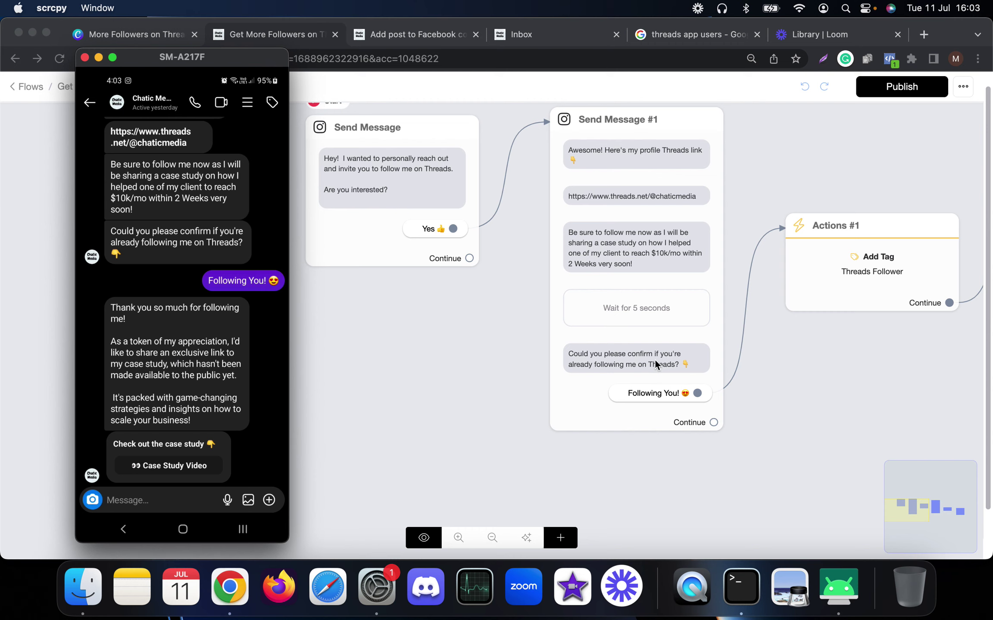
pyautogui.click(702, 362)
pyautogui.moveTo(825, 365); pyautogui.dragTo(306, 374)
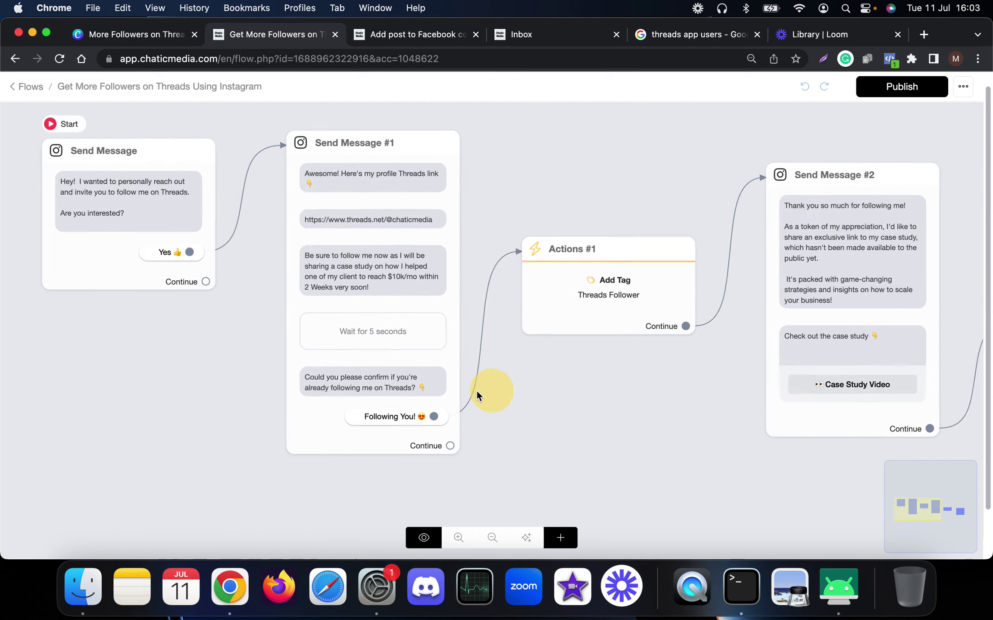
pyautogui.click(790, 587)
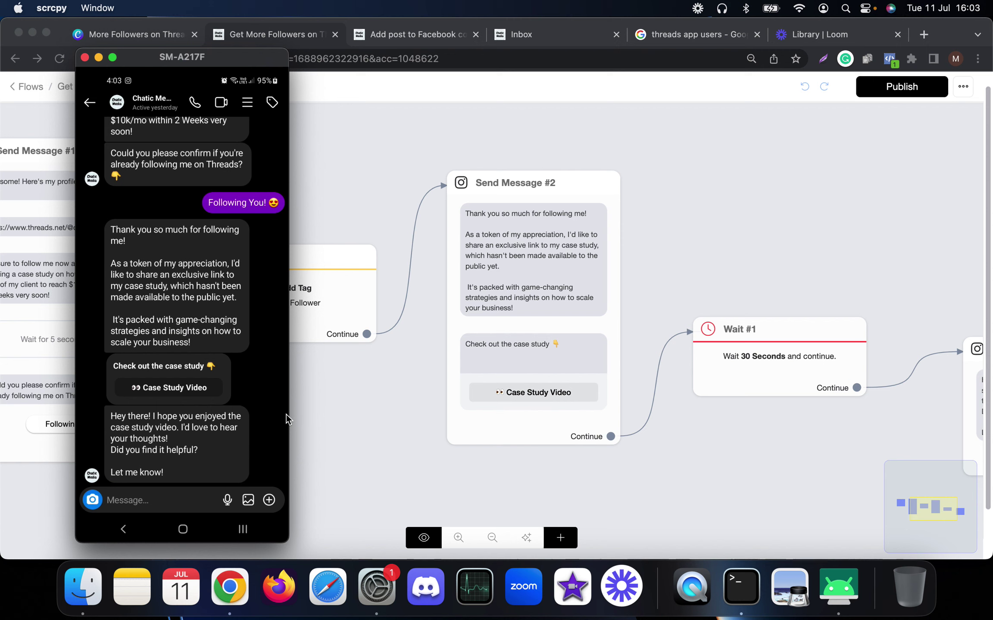
# - Zoom the flow canvas and select the 30-second Wait #1 step
pyautogui.scroll(1, 286, 414)
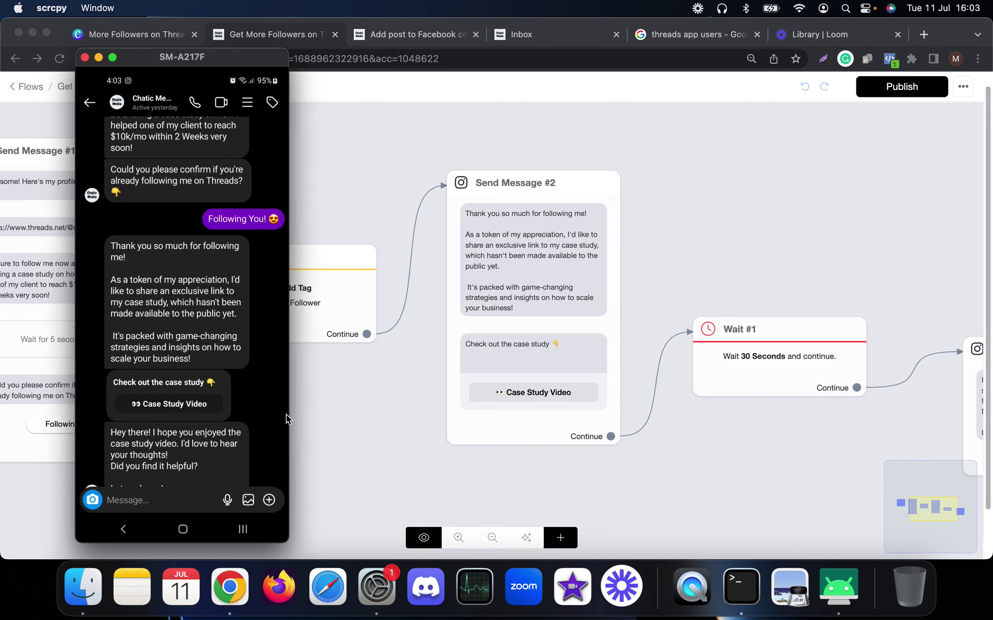
pyautogui.scroll(-5, 405, 429)
pyautogui.scroll(-3, 413, 430)
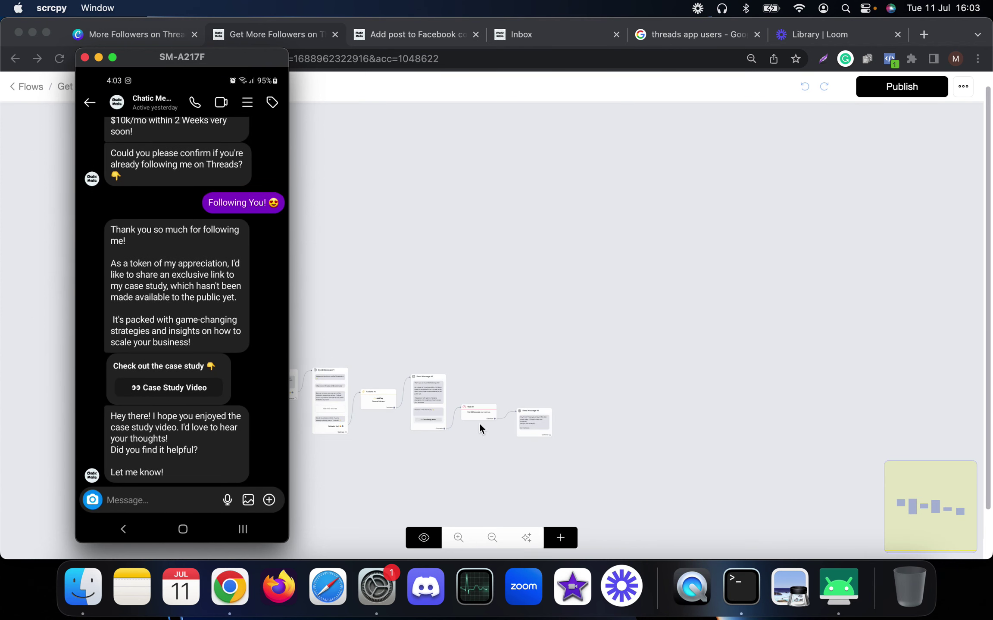
pyautogui.scroll(5, 479, 423)
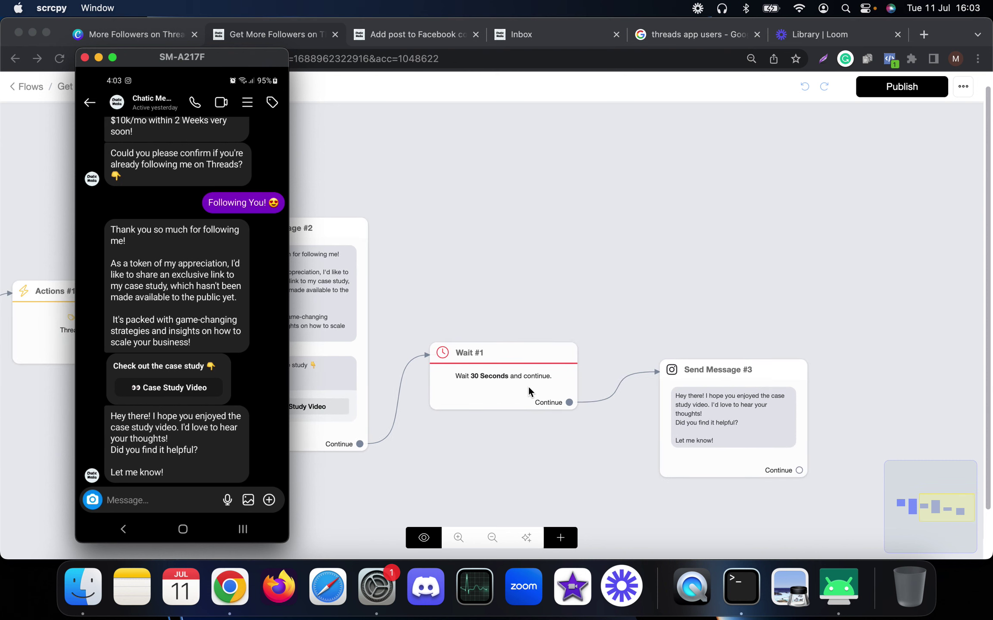
pyautogui.scroll(2, 517, 391)
pyautogui.click(503, 399)
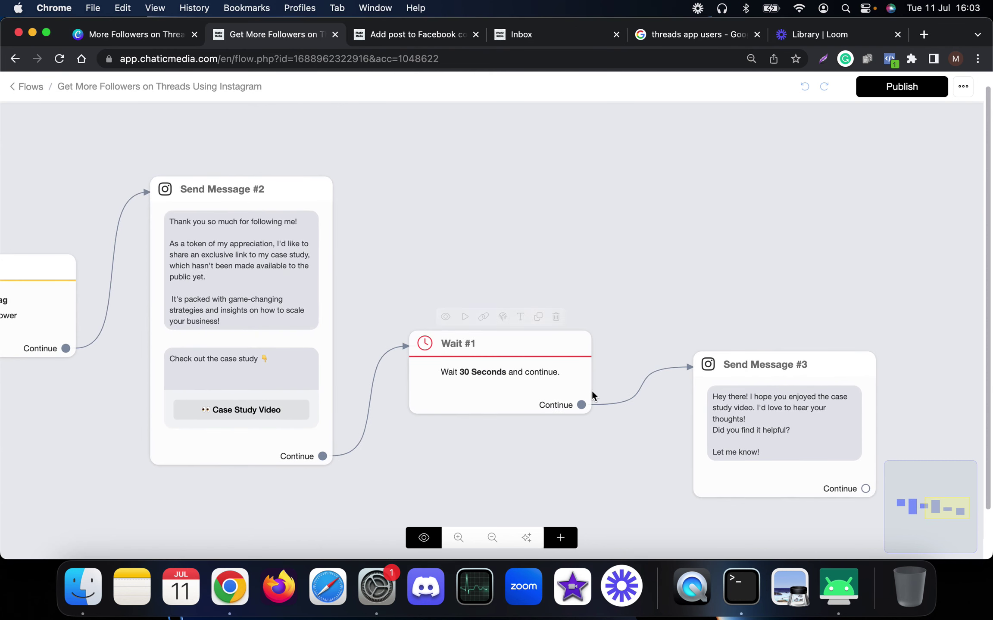
pyautogui.click(534, 398)
# - Compare the 30-second wait against the DM sequence on the phone mirror
pyautogui.scroll(2, 531, 398)
pyautogui.scroll(2, 539, 394)
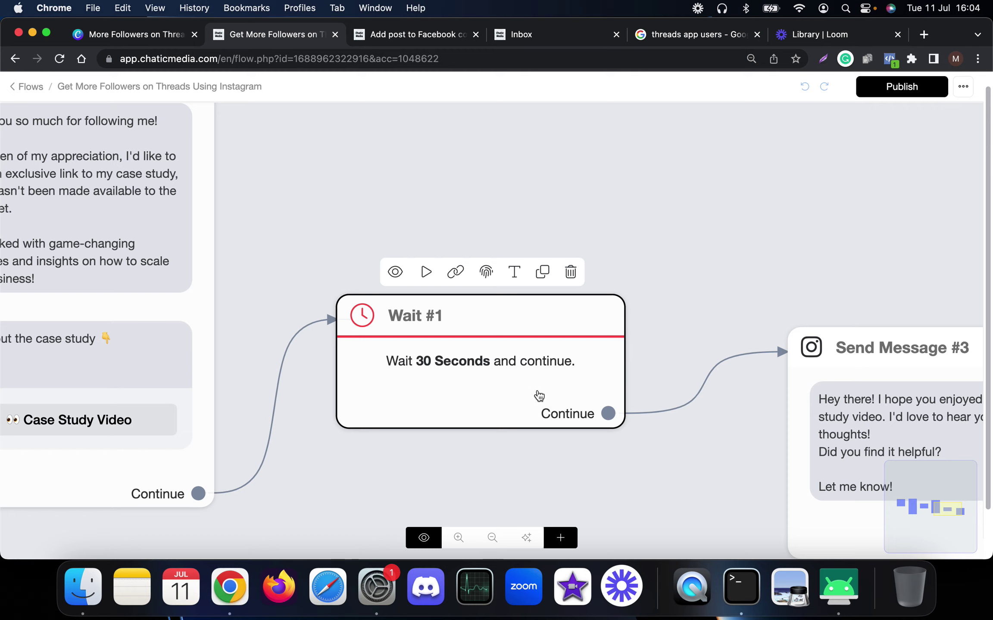
pyautogui.scroll(-2, 538, 396)
pyautogui.scroll(-1, 536, 396)
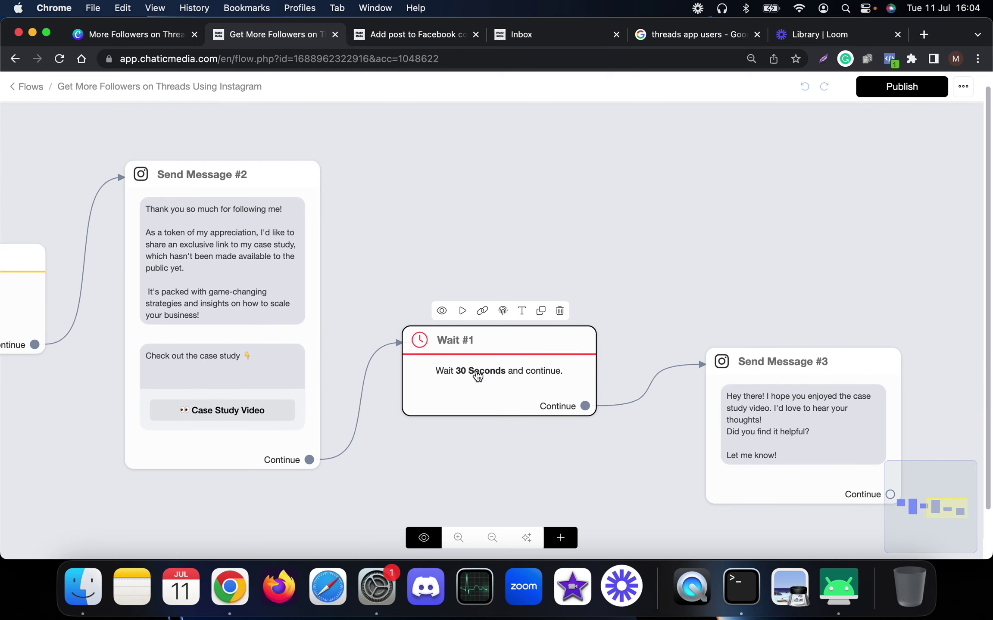
pyautogui.click(829, 585)
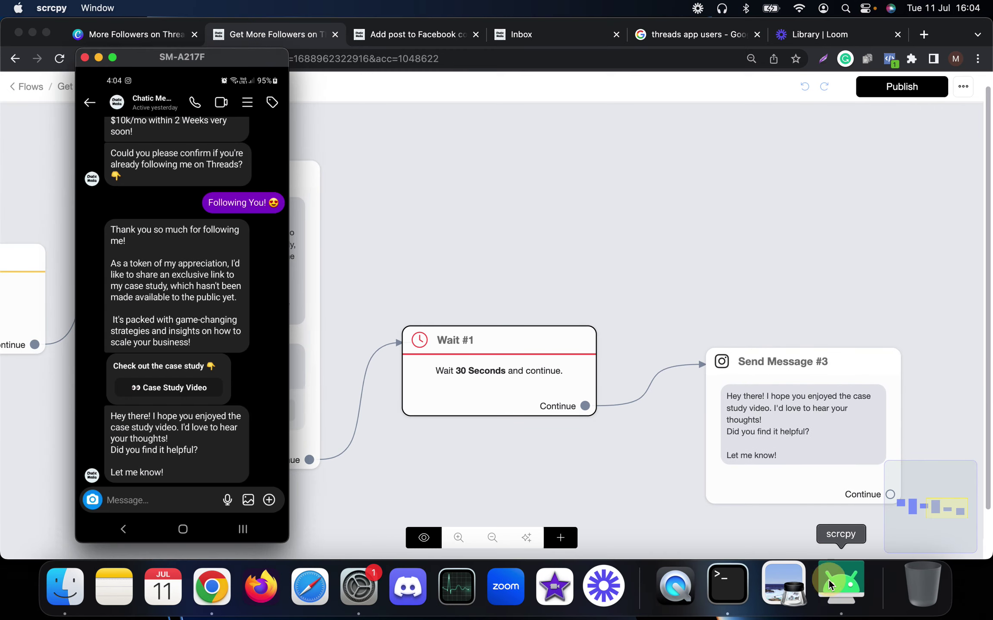
pyautogui.click(705, 201)
pyautogui.moveTo(206, 310)
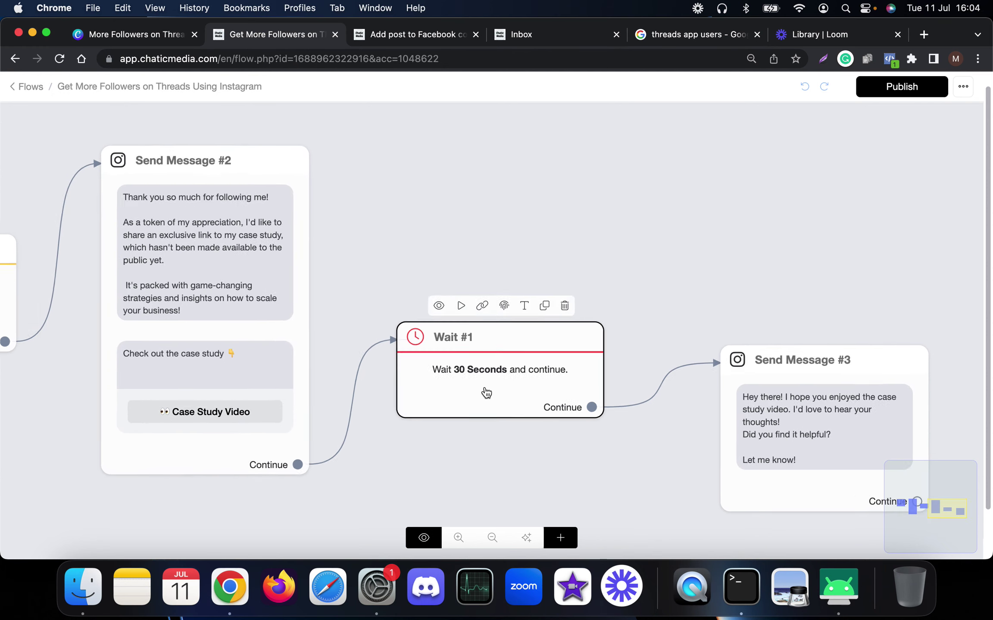
pyautogui.scroll(2, 485, 390)
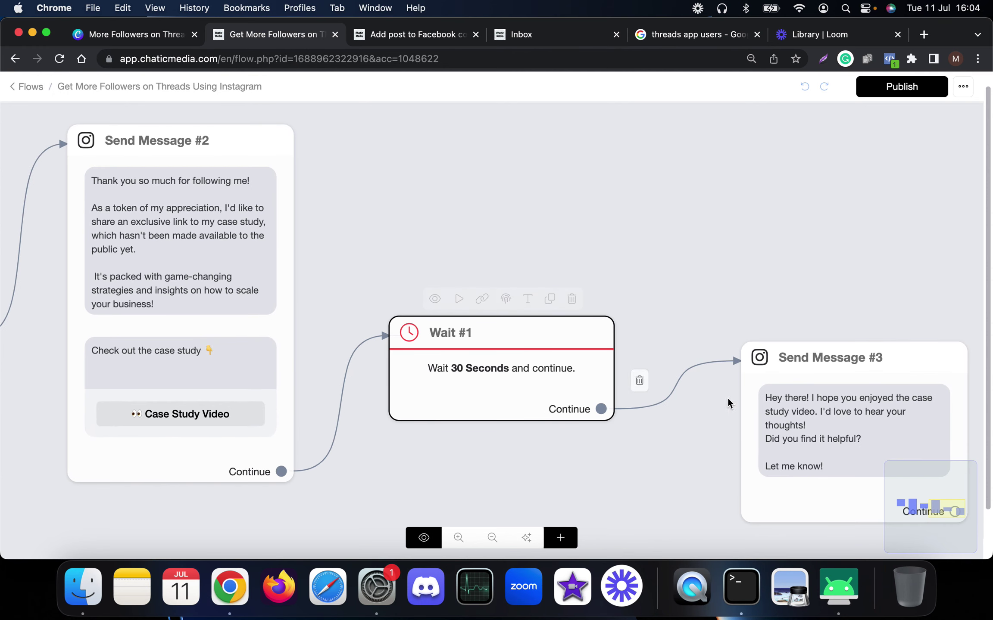
# - Zoom around the flow to review the Threads link, tag, case study, wait and follow-up nodes
pyautogui.click(837, 581)
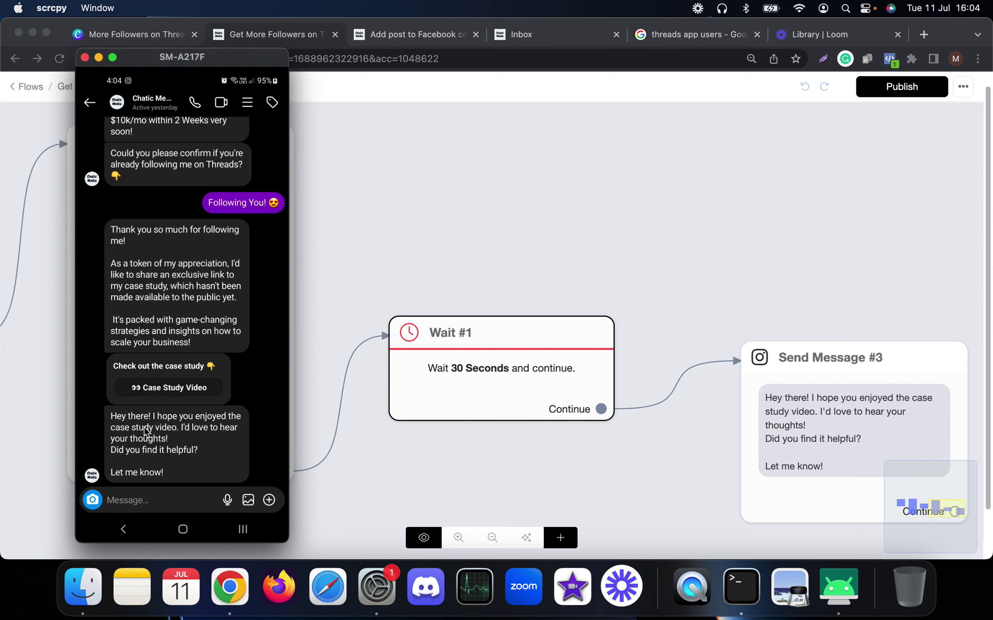
pyautogui.click(656, 185)
pyautogui.scroll(-3, 594, 241)
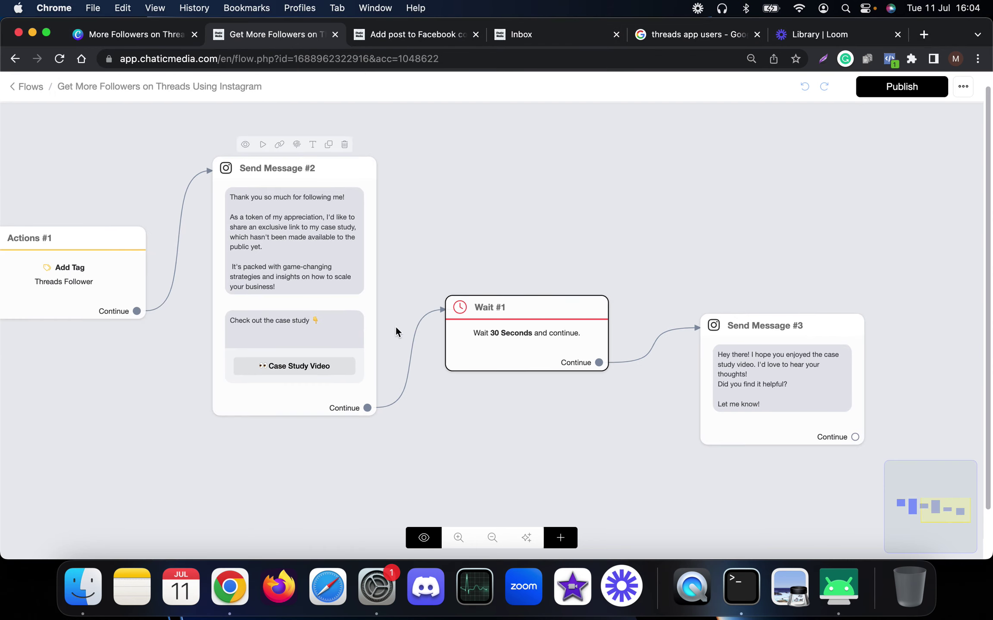
pyautogui.scroll(-3, 293, 375)
pyautogui.scroll(3, 287, 378)
pyautogui.scroll(3, 287, 378)
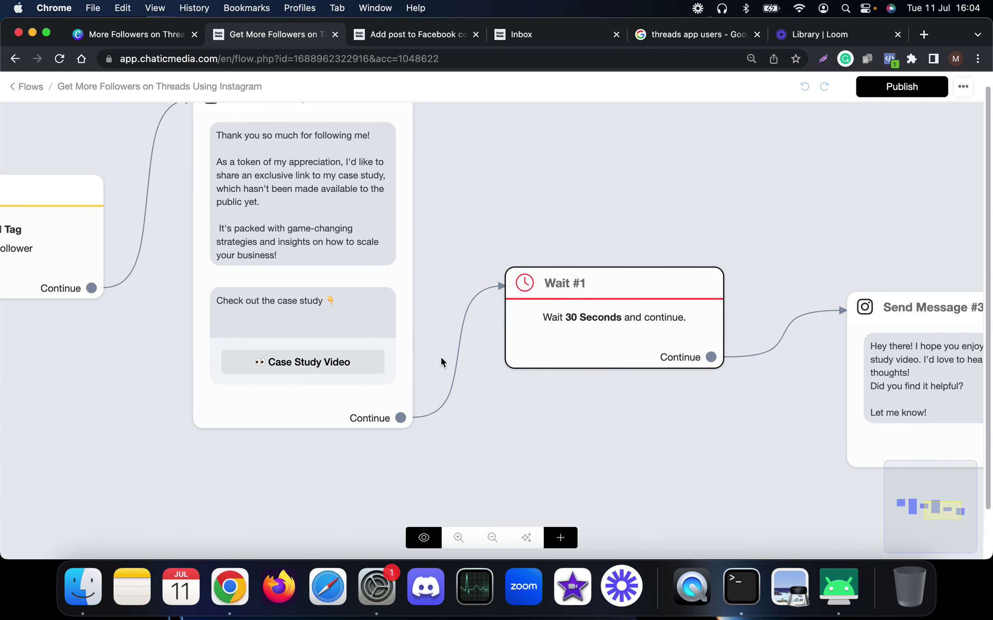
pyautogui.scroll(-3, 440, 356)
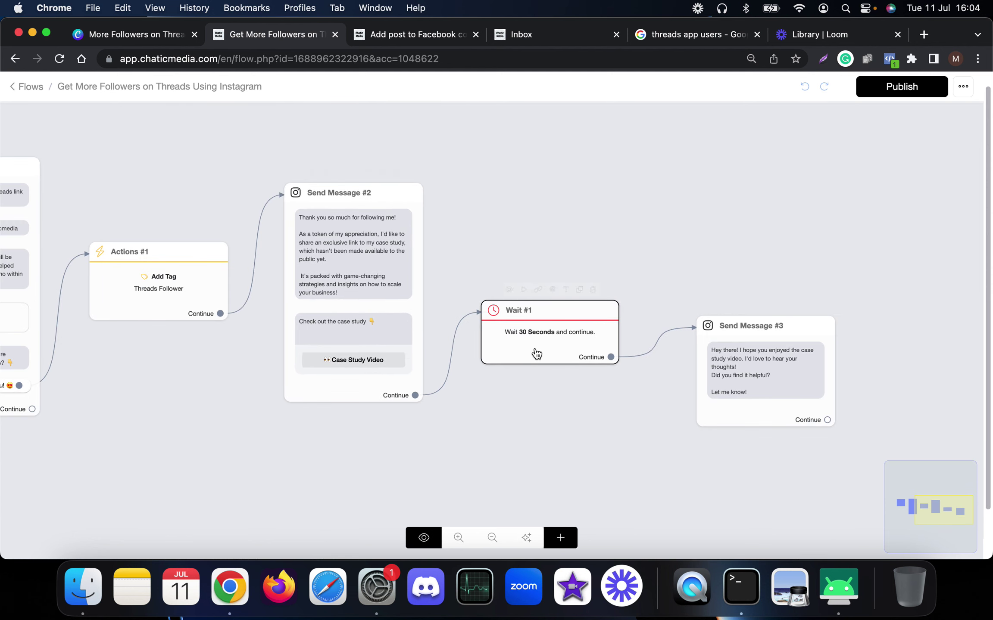
pyautogui.moveTo(352, 295)
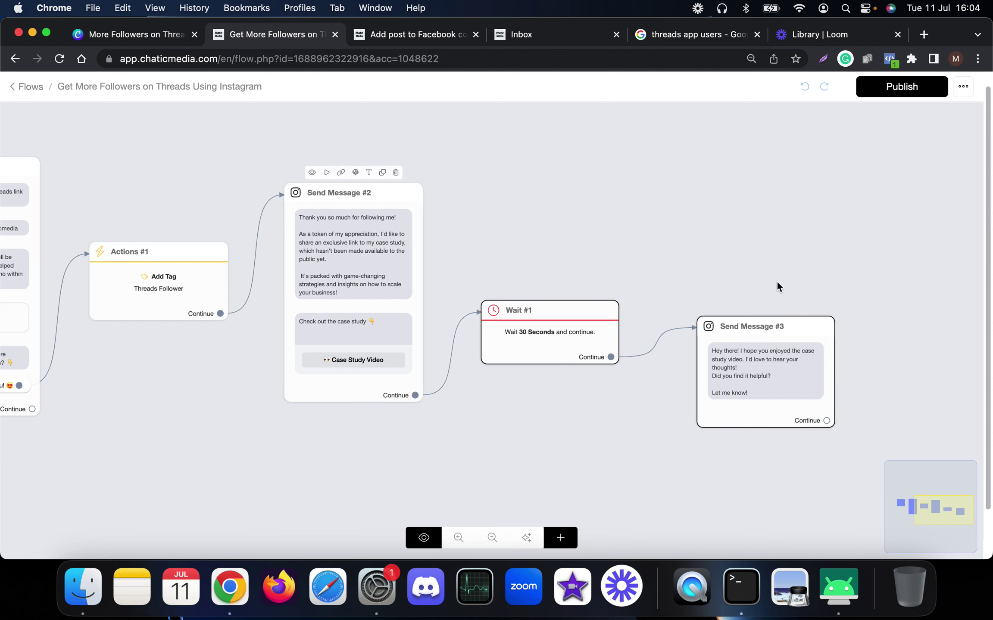
pyautogui.scroll(-3, 778, 278)
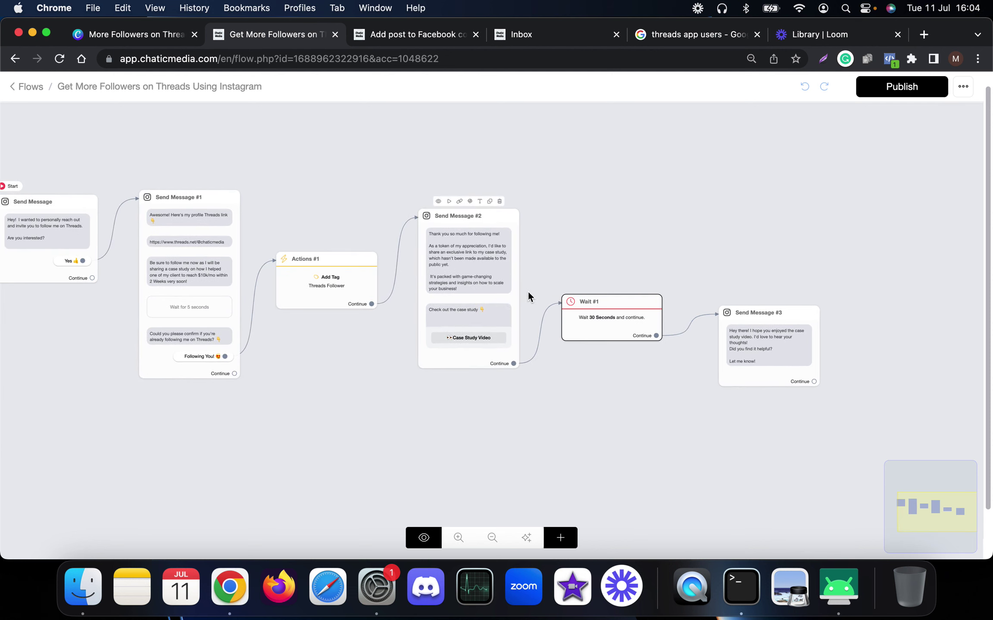
pyautogui.scroll(2, 529, 292)
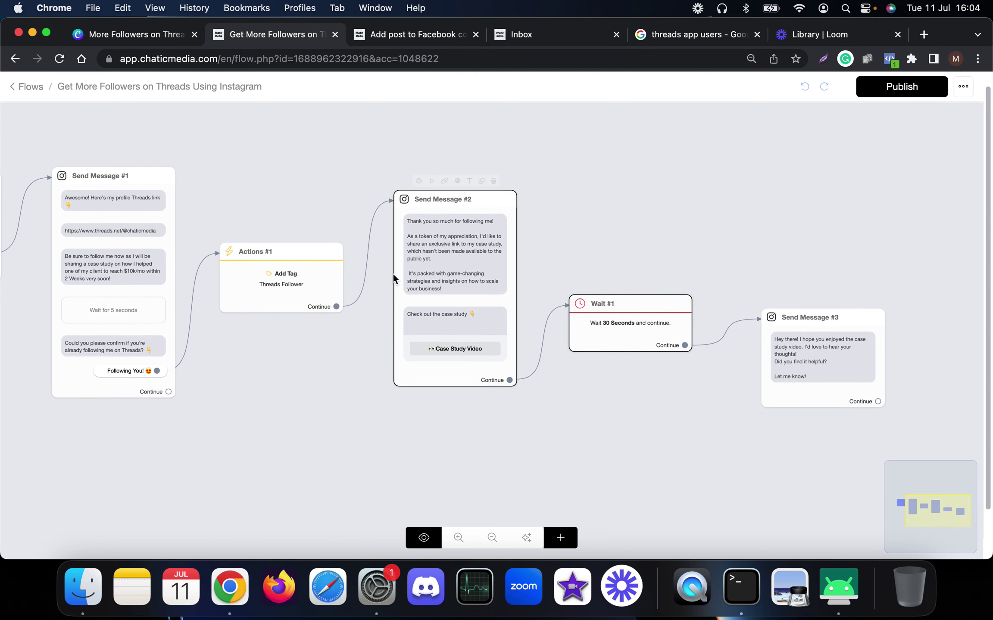
# - Scroll through the new Instagram conversation's full automated DM exchange in the Inbox
pyautogui.click(536, 34)
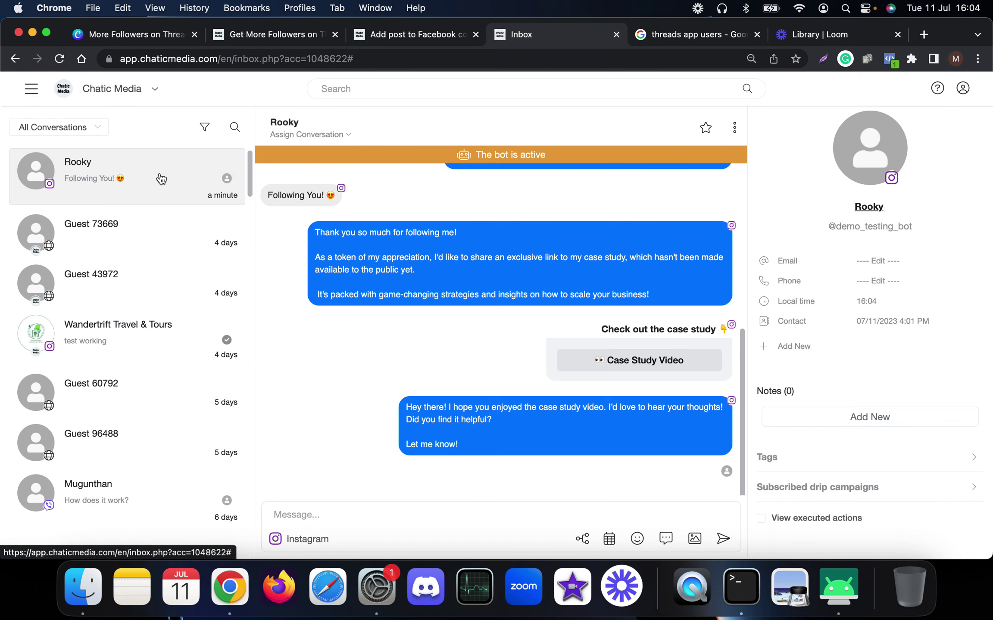
pyautogui.scroll(3, 638, 410)
pyautogui.scroll(4, 618, 370)
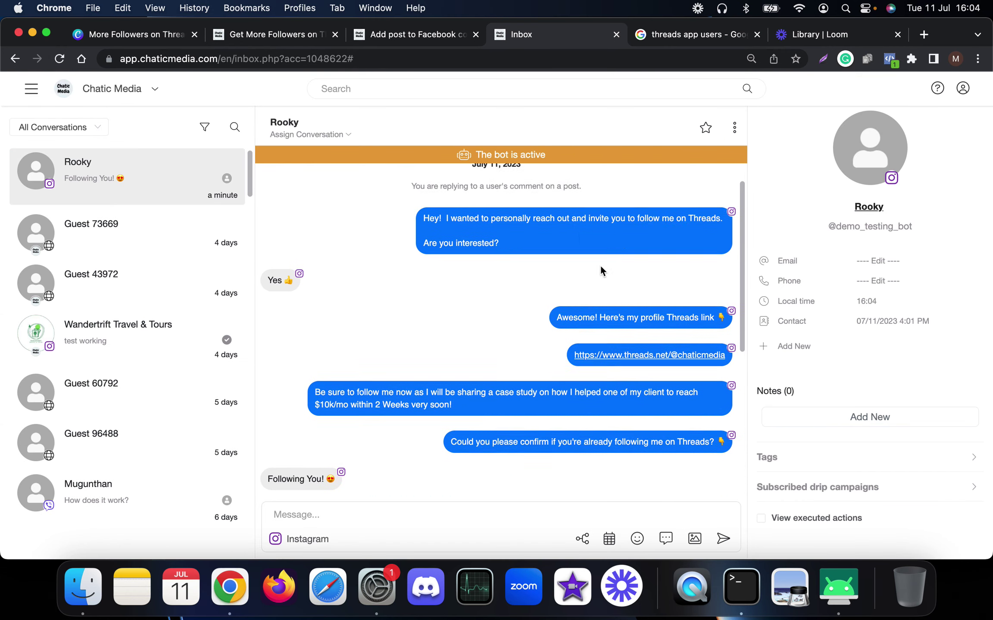
pyautogui.scroll(3, 599, 265)
pyautogui.scroll(-10, 458, 319)
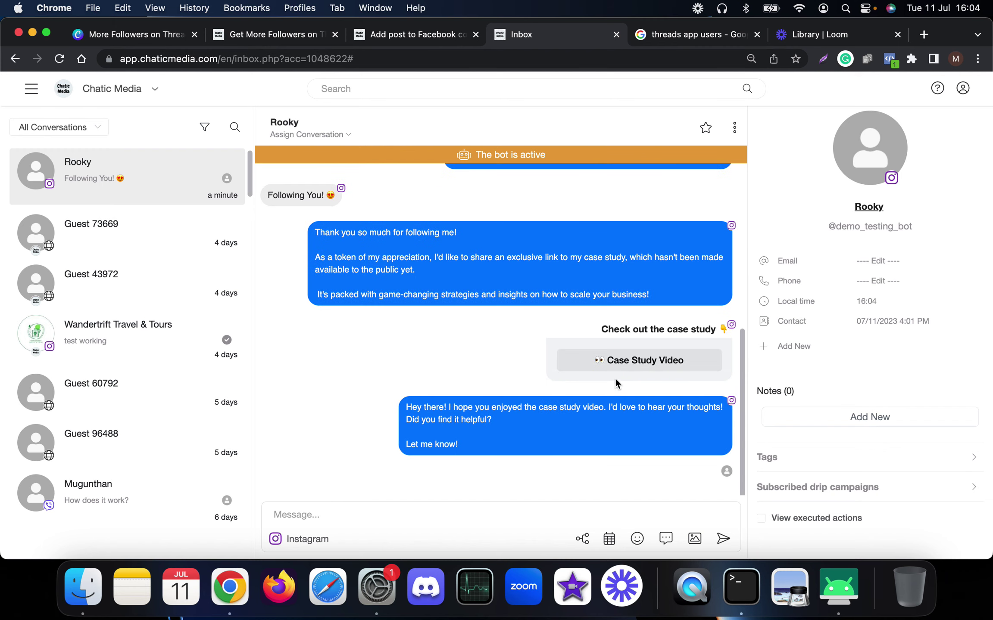
# - Glance at the comment reply settings, then look over the Threads follower flow again
pyautogui.click(412, 36)
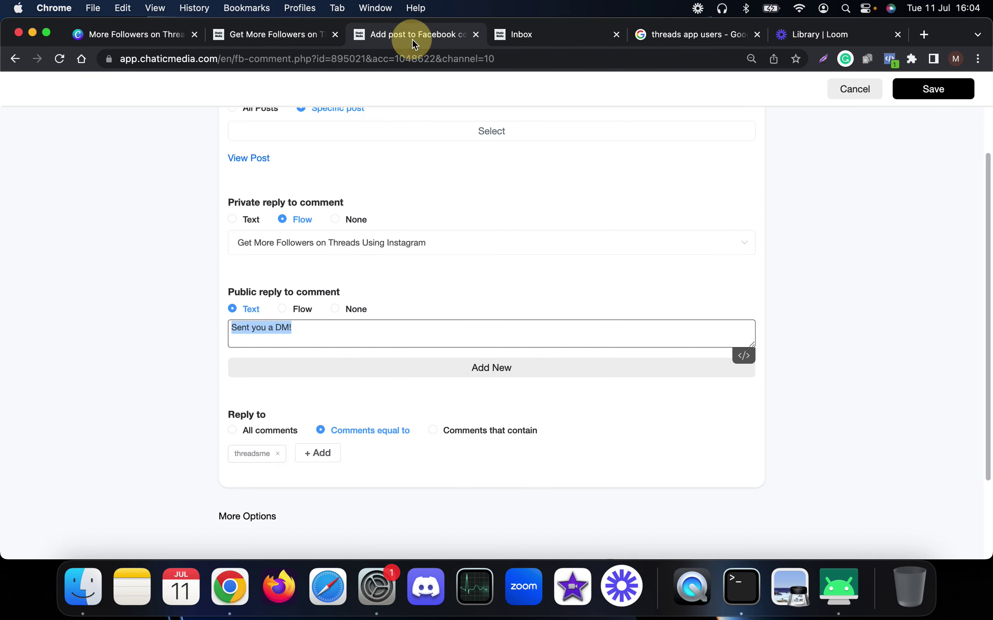
pyautogui.click(284, 34)
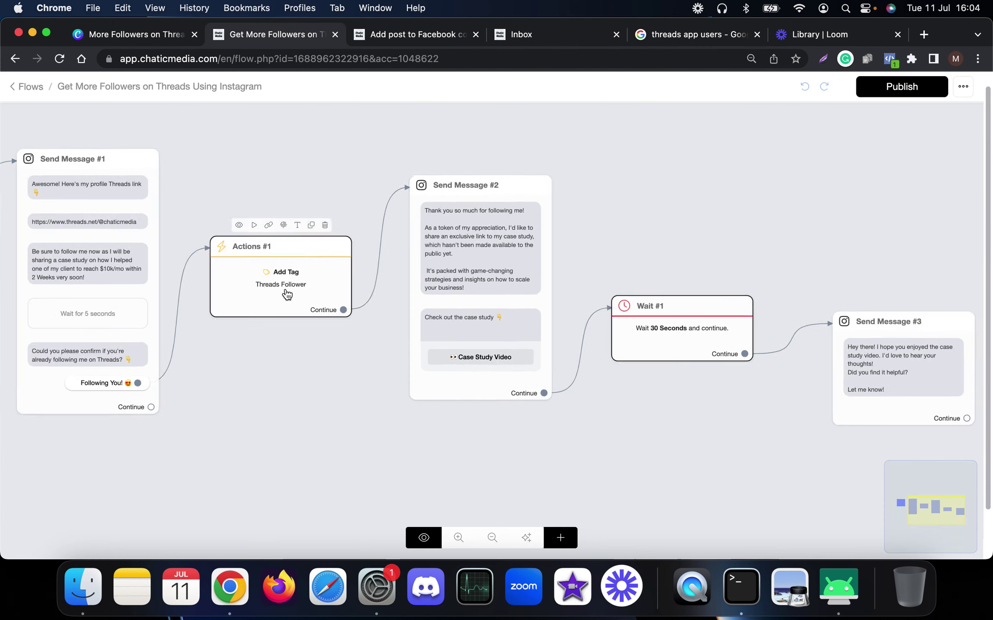
pyautogui.scroll(5, 287, 295)
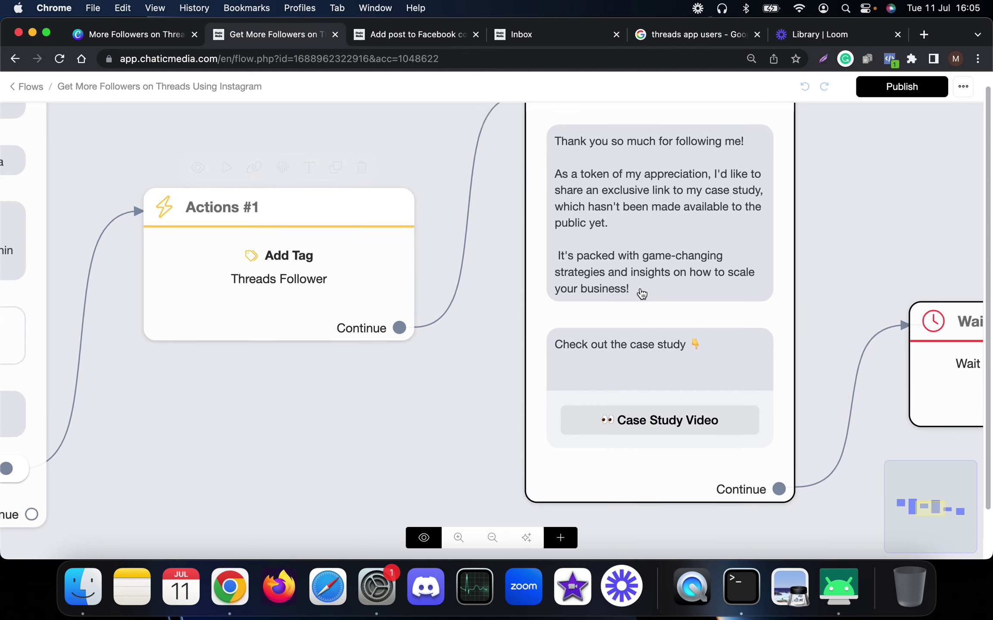
pyautogui.scroll(-8, 560, 293)
pyautogui.scroll(6, 379, 349)
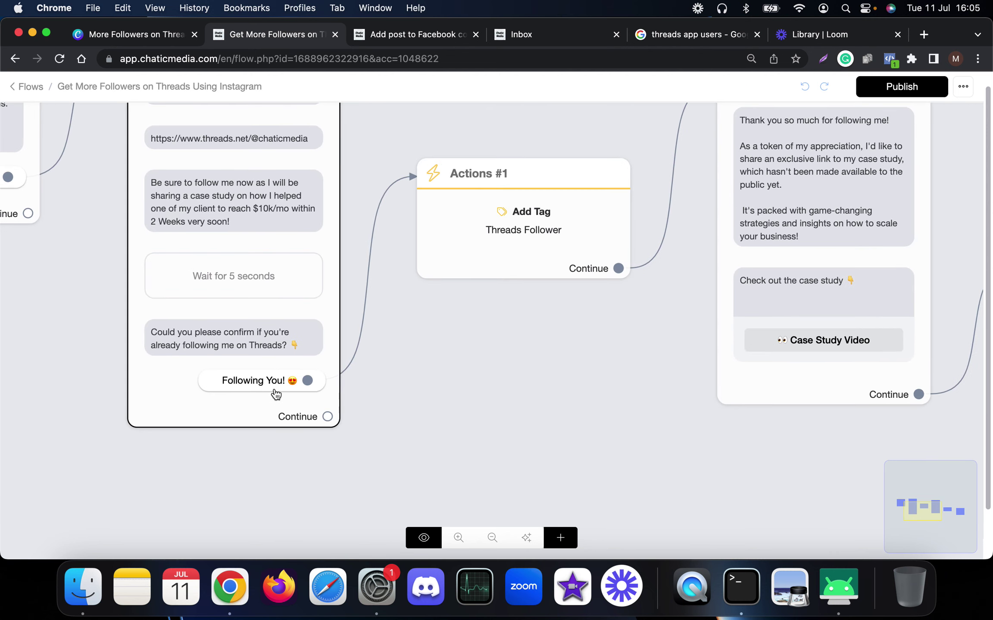
# - Confirm the commenter's Threads Follower tag and browse the All Channels filter options
pyautogui.click(533, 34)
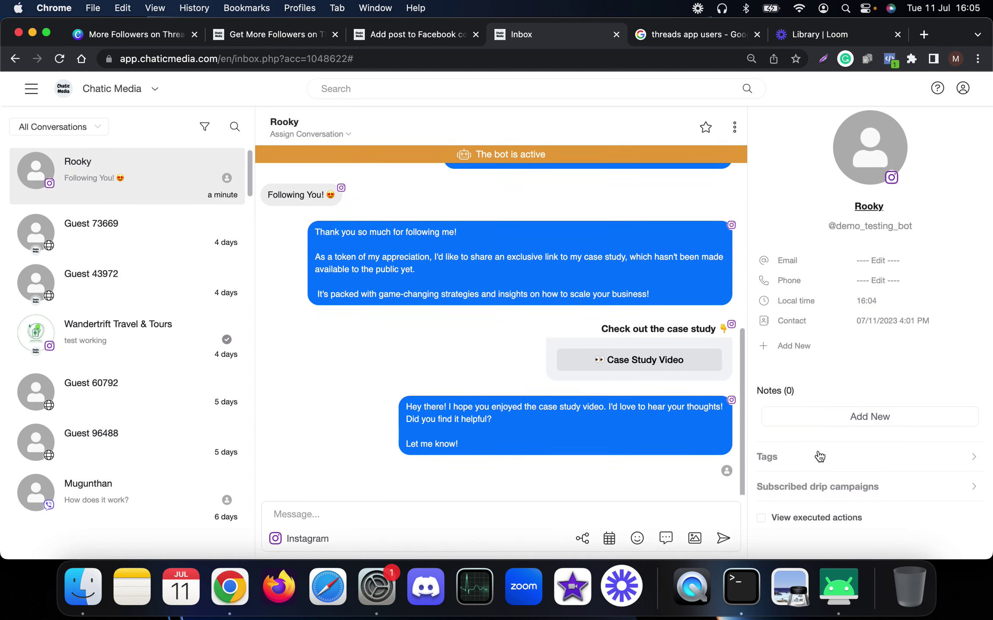
pyautogui.click(818, 456)
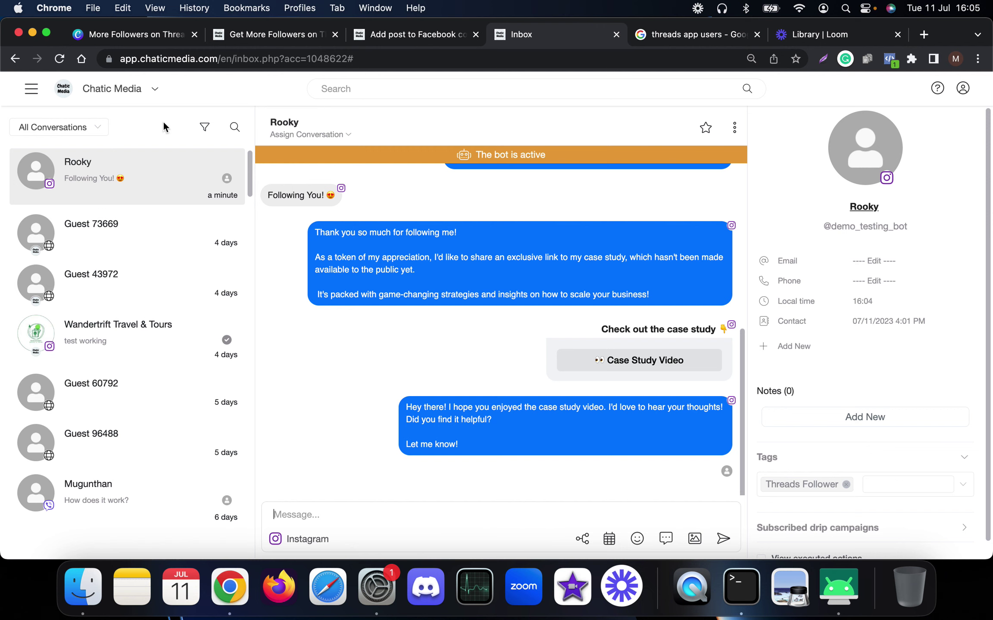
pyautogui.click(204, 127)
pyautogui.click(193, 181)
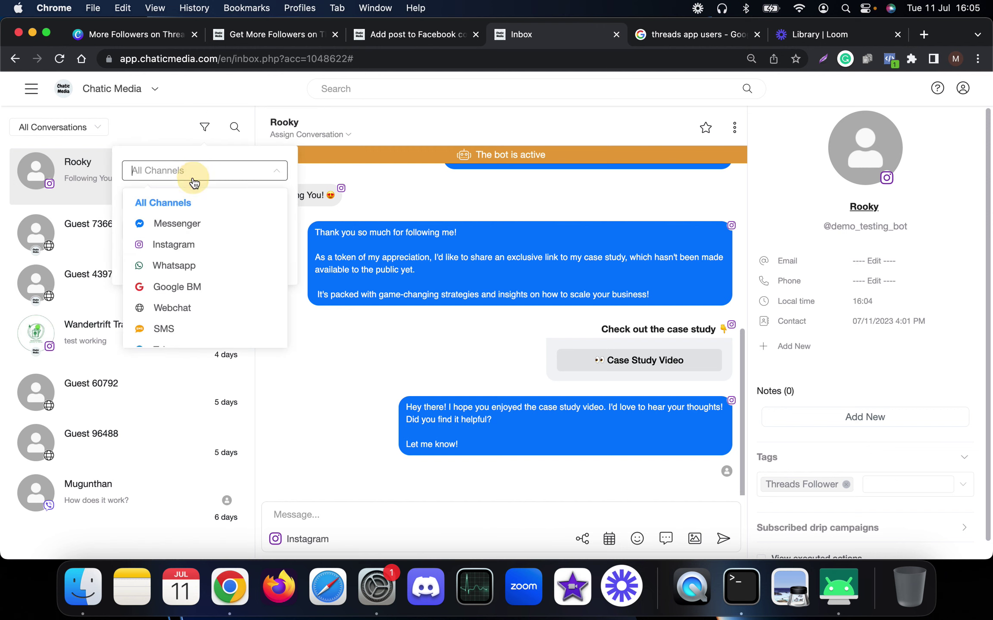
pyautogui.scroll(-2, 204, 311)
pyautogui.scroll(-1, 206, 301)
pyautogui.scroll(3, 206, 301)
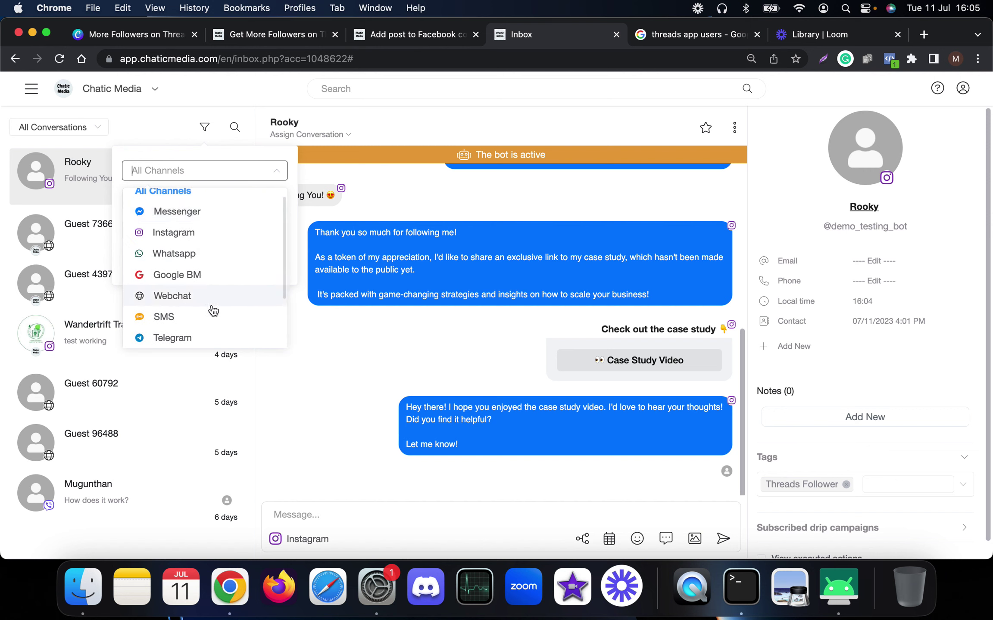
pyautogui.scroll(-2, 211, 311)
pyautogui.scroll(-1, 190, 326)
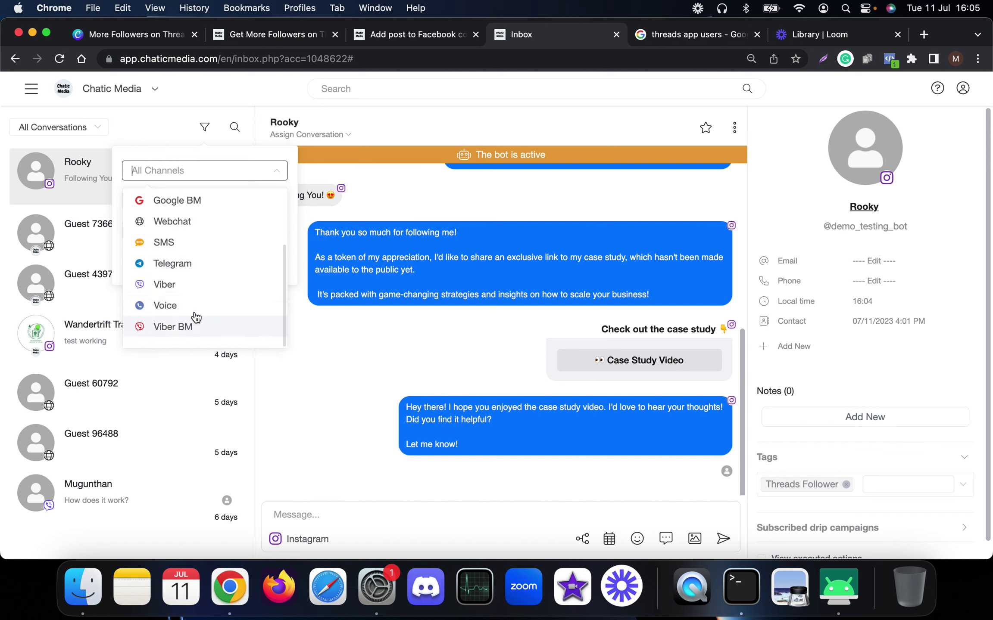
# - Leave the channel filter unchanged and return the Canva deck to its title slide
pyautogui.click(395, 373)
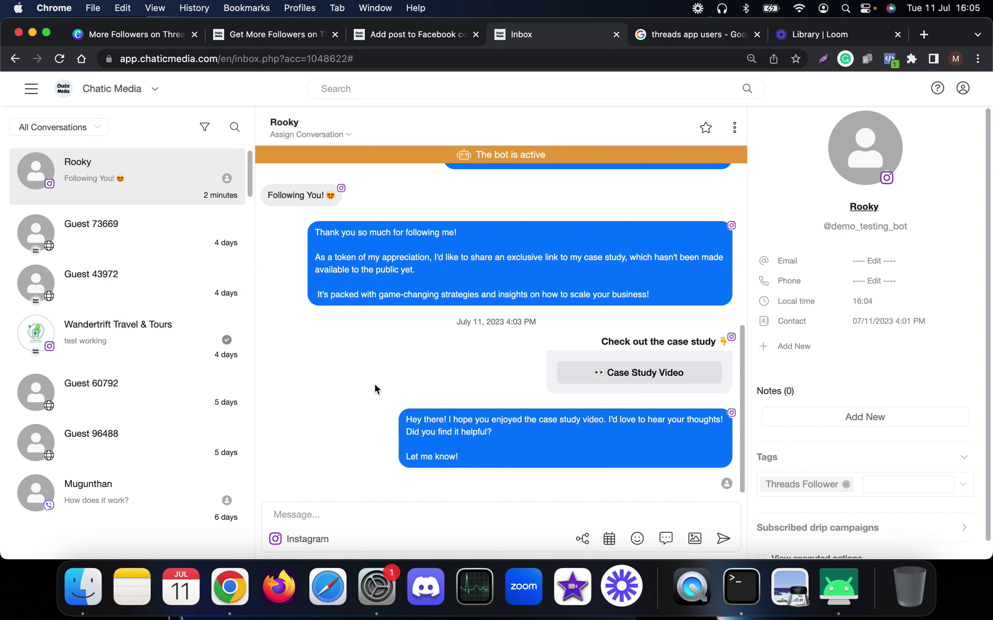
pyautogui.click(152, 43)
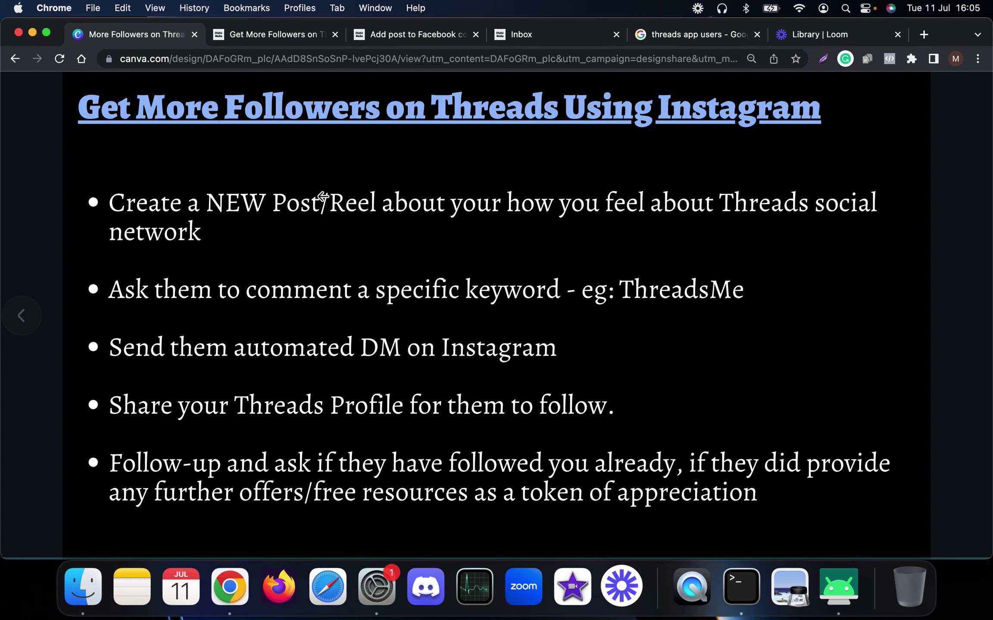
pyautogui.click(24, 317)
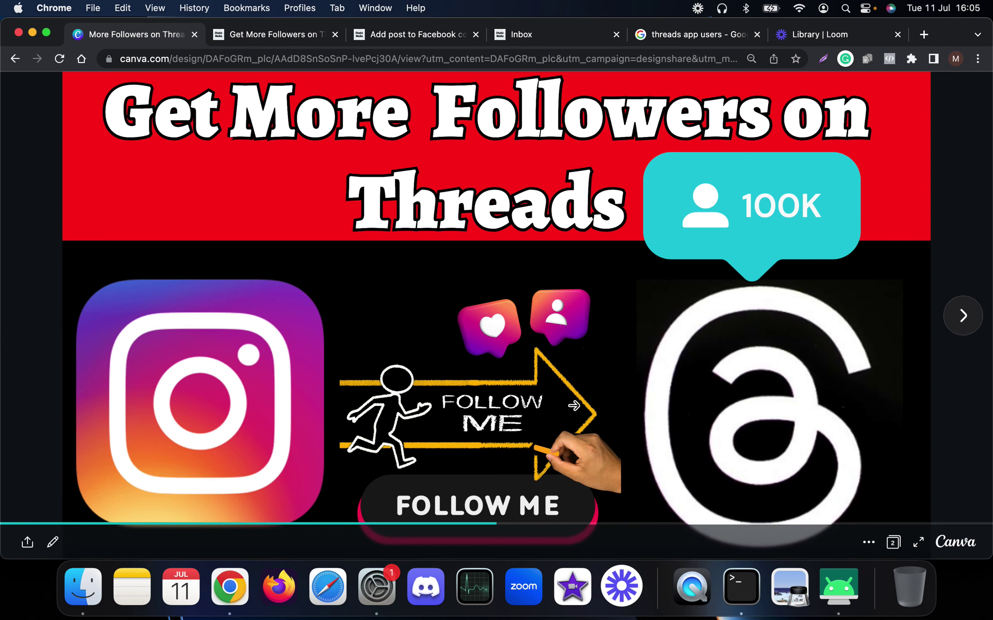
# - Drag Send Message #3 and Wait #1 up-left, then zoom to fit the whole flow
pyautogui.click(254, 47)
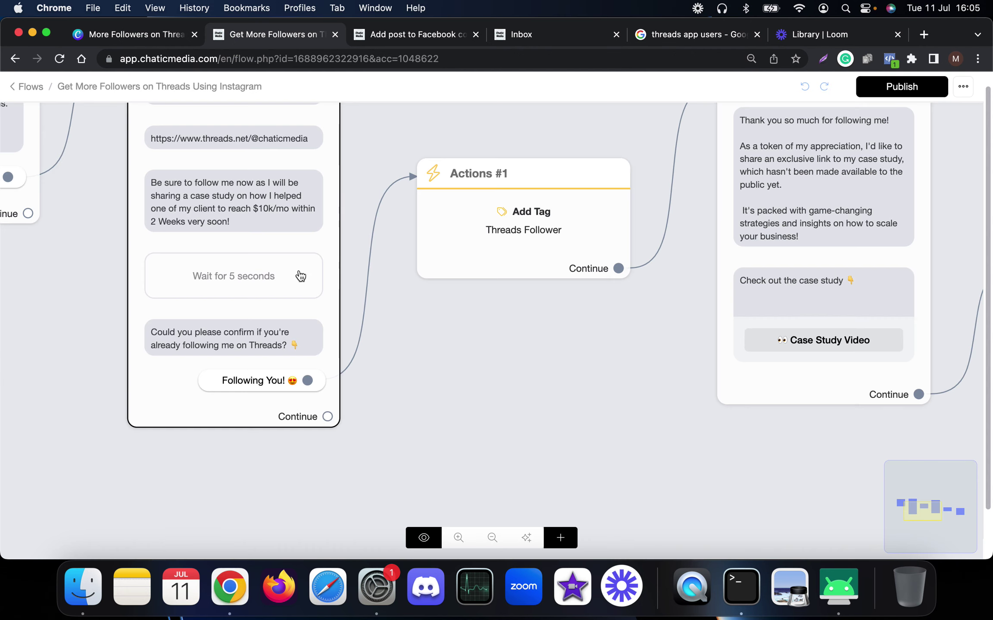
pyautogui.scroll(-5, 610, 305)
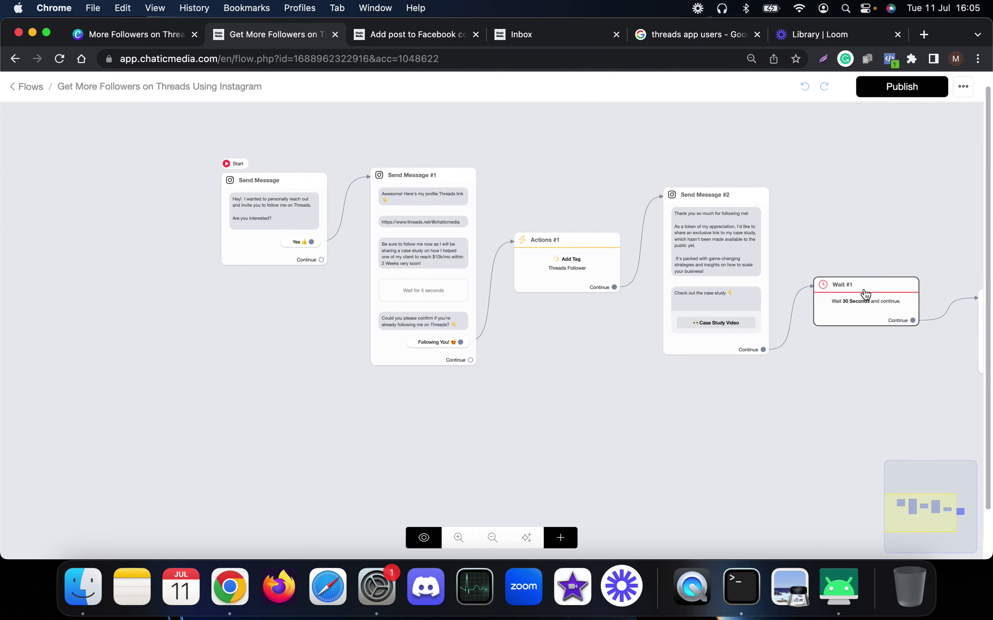
pyautogui.moveTo(899, 200); pyautogui.dragTo(641, 216)
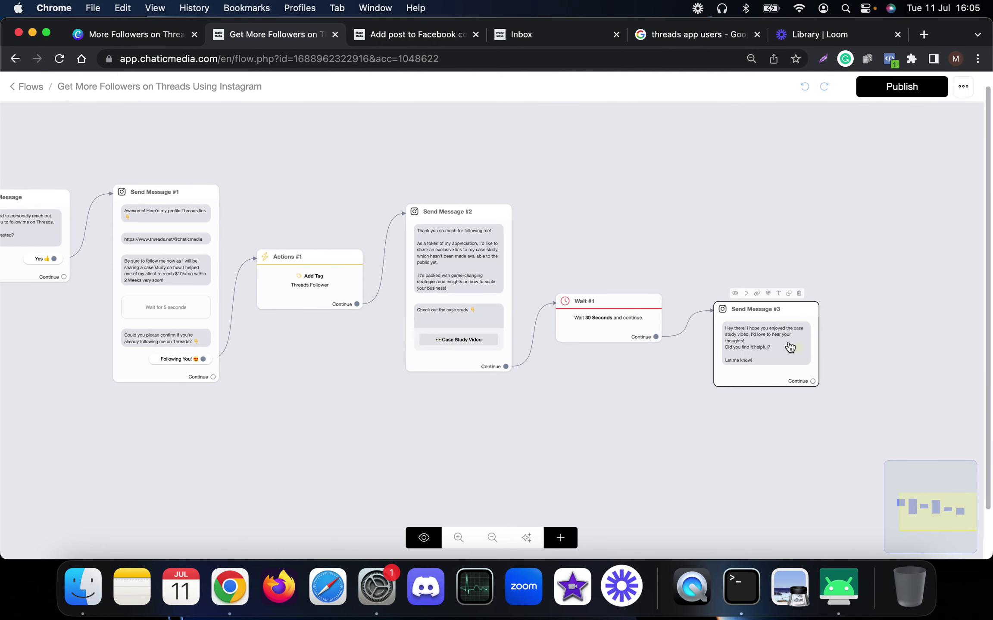
pyautogui.moveTo(790, 348); pyautogui.dragTo(763, 316)
pyautogui.moveTo(612, 334); pyautogui.dragTo(600, 309)
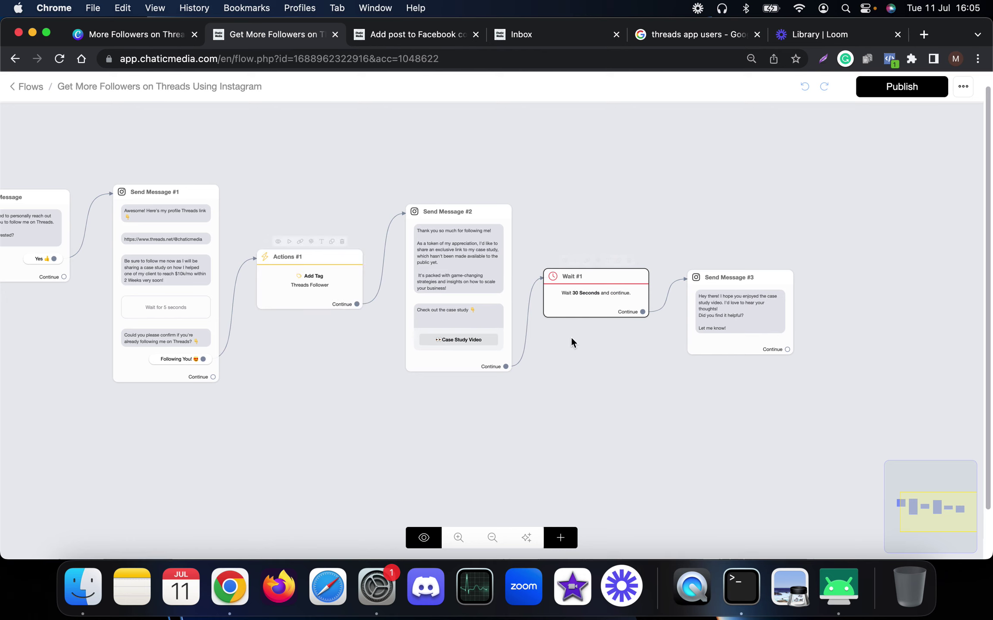
pyautogui.scroll(-3, 571, 343)
pyautogui.scroll(4, 273, 306)
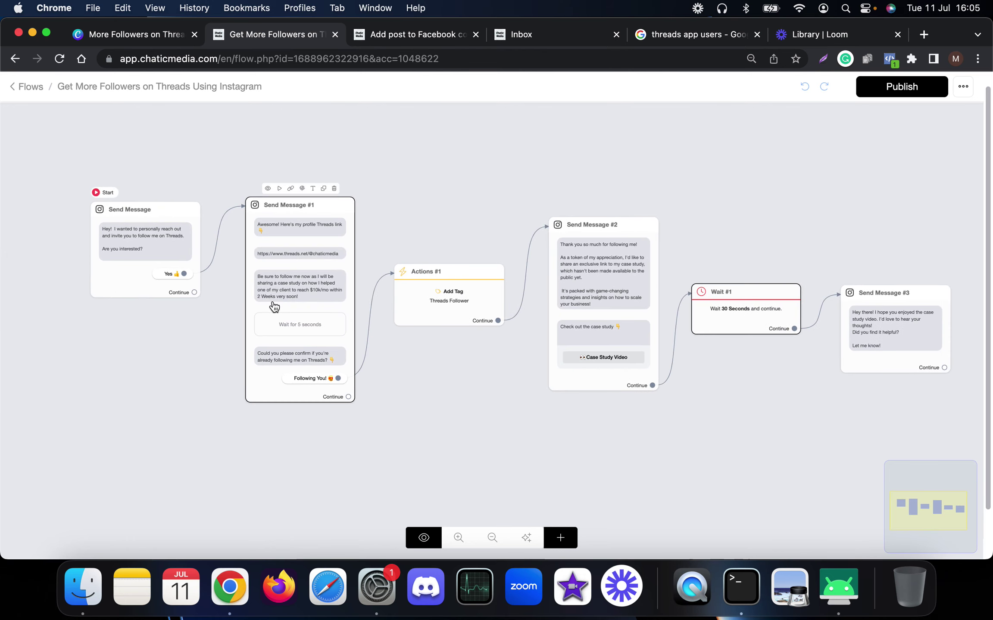